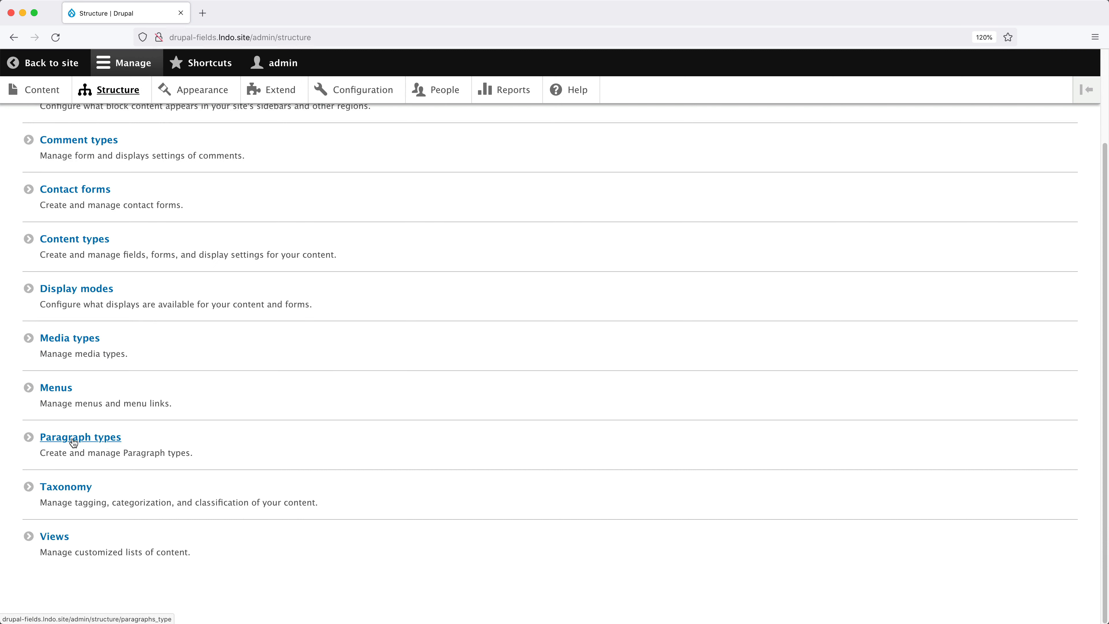
# Create a paragraph type labelled "Size and color" and save it to continue to its fields.
pyautogui.click(95, 438)
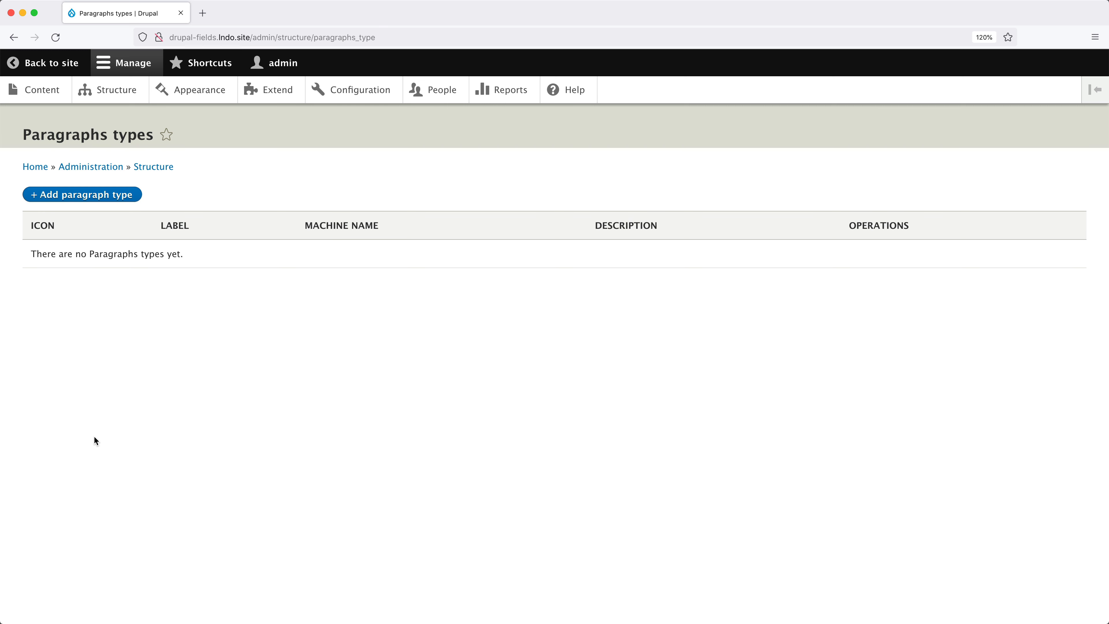
pyautogui.click(70, 194)
pyautogui.click(148, 207)
pyautogui.write('Size and ')
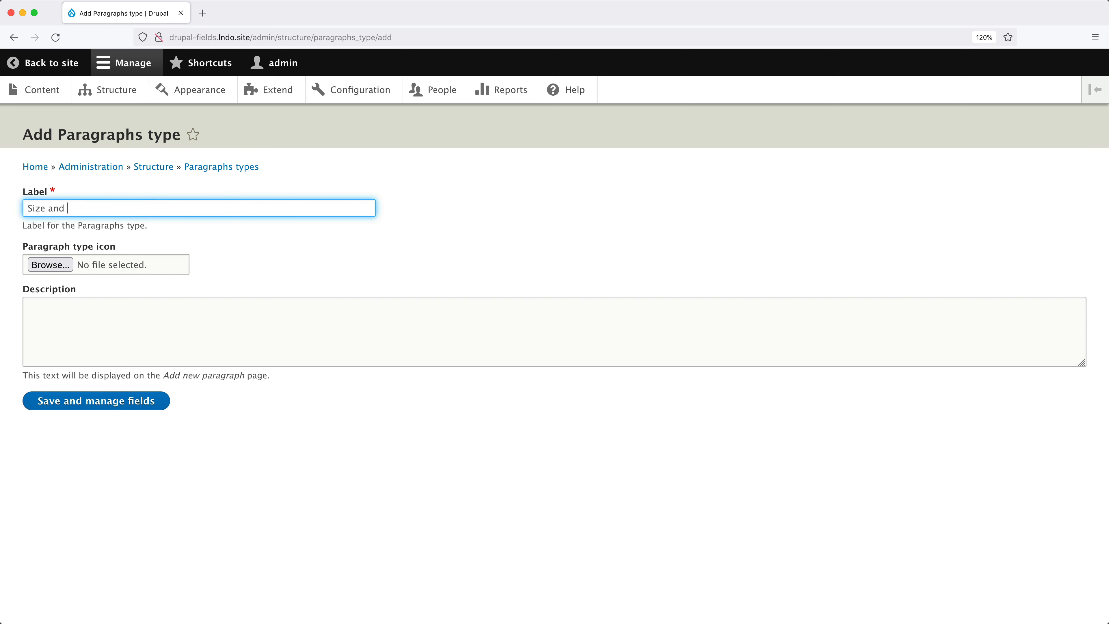
pyautogui.write('color')
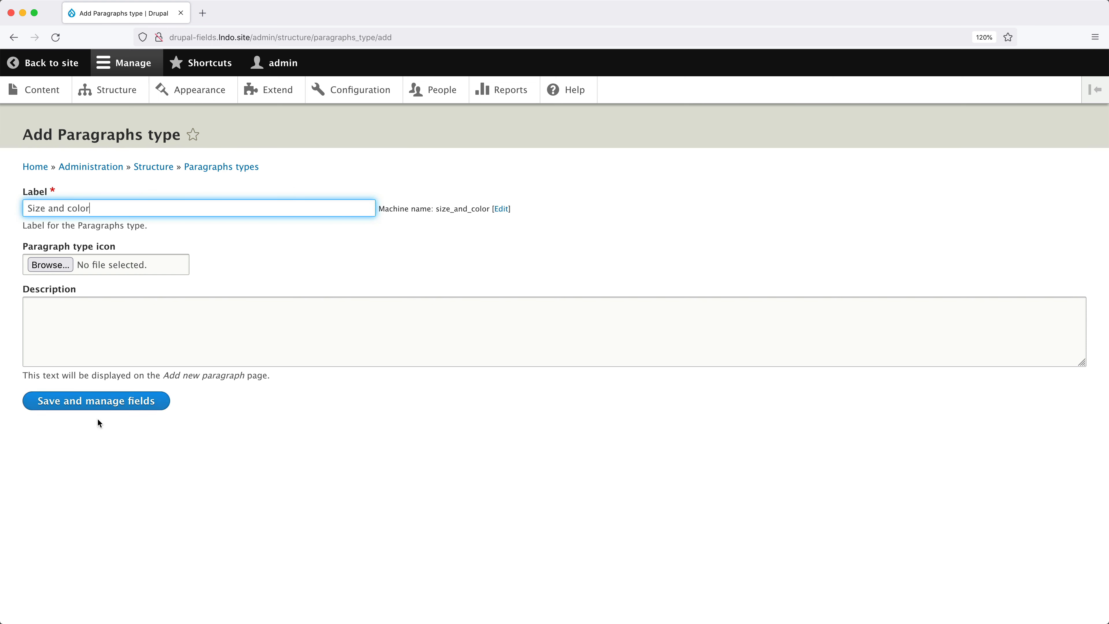
pyautogui.click(100, 401)
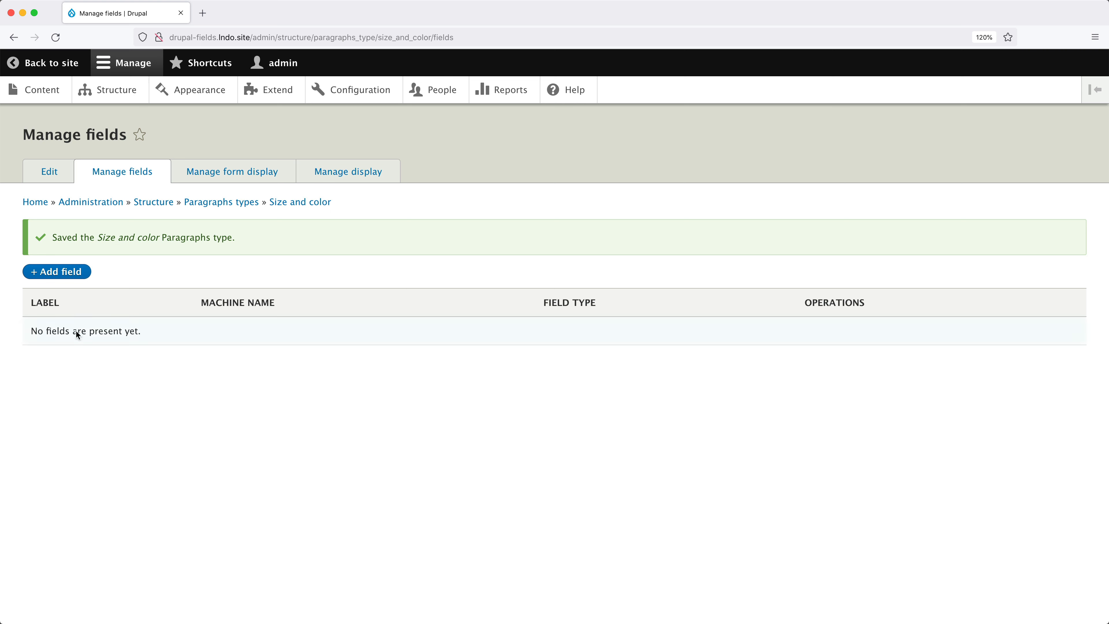
# Add a List (text) field labelled "Size" to the Size and color paragraph type.
pyautogui.click(63, 271)
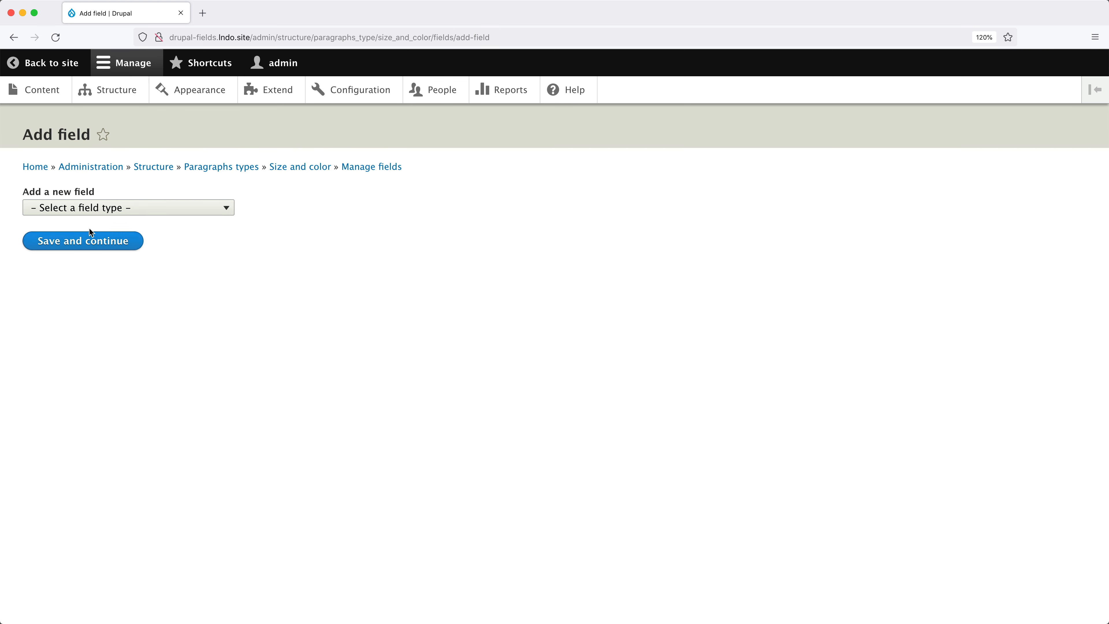
pyautogui.click(103, 209)
pyautogui.scroll(-2, 95, 291)
pyautogui.scroll(-3, 93, 297)
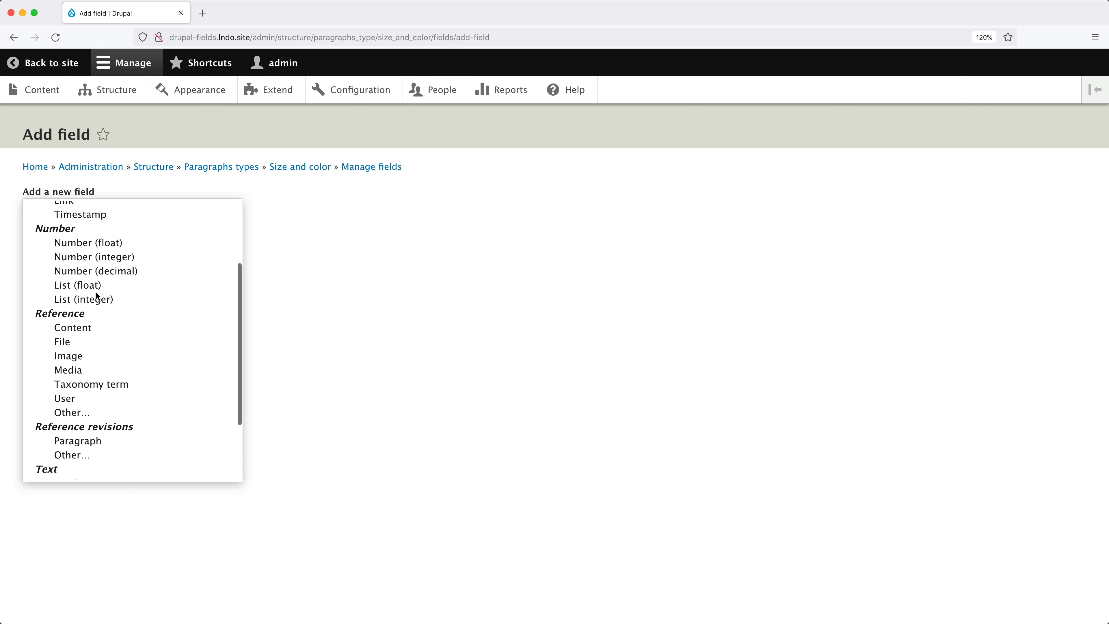
pyautogui.scroll(-3, 94, 307)
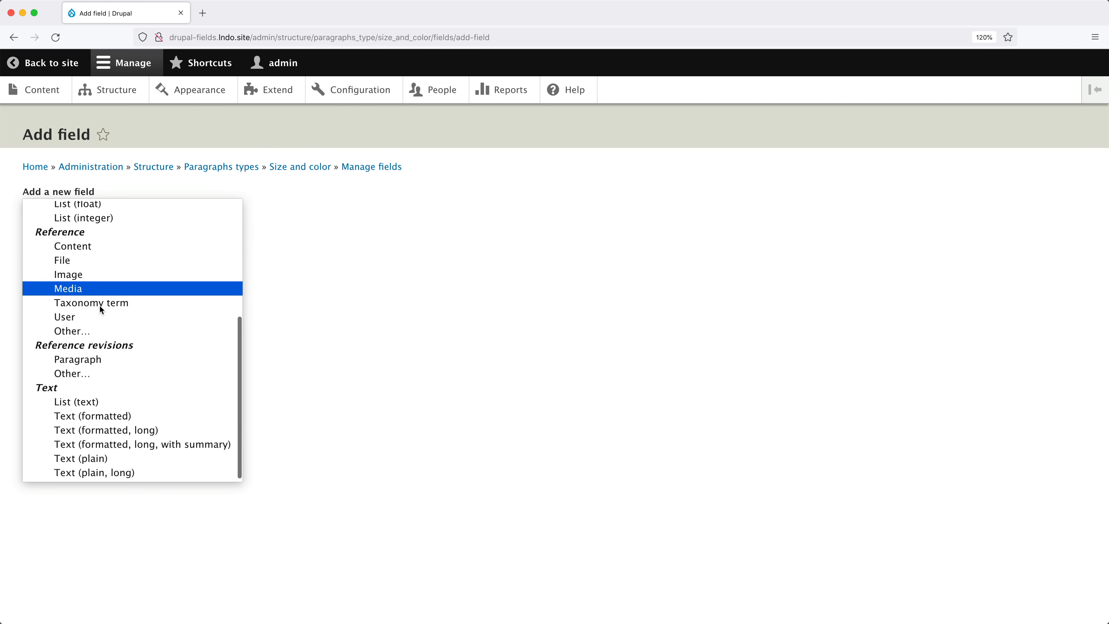
pyautogui.click(88, 403)
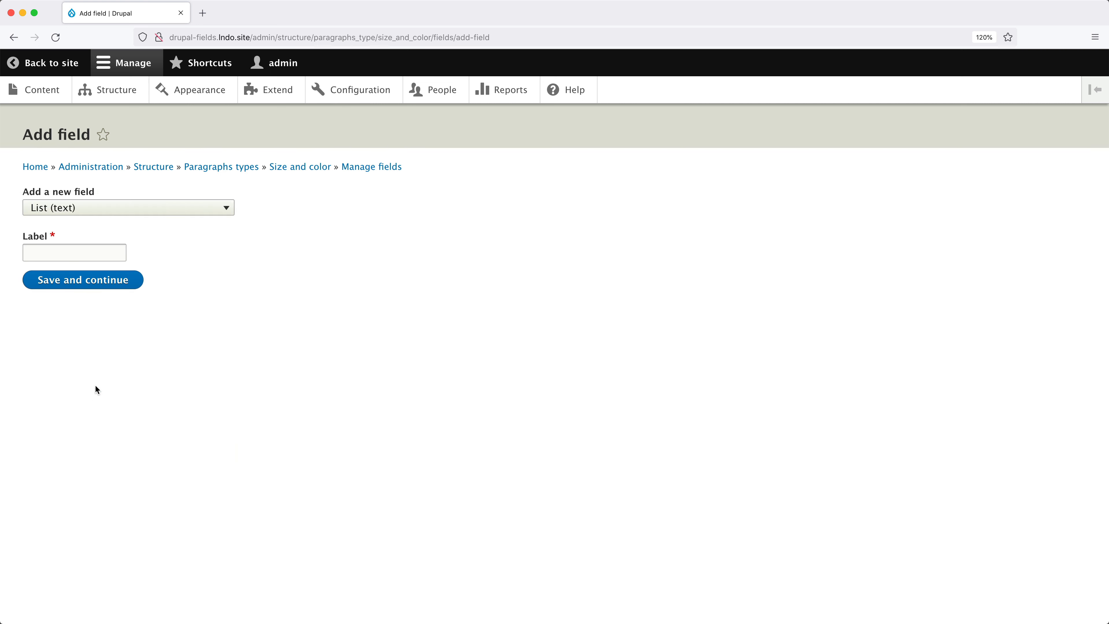
pyautogui.click(69, 255)
pyautogui.write('Size')
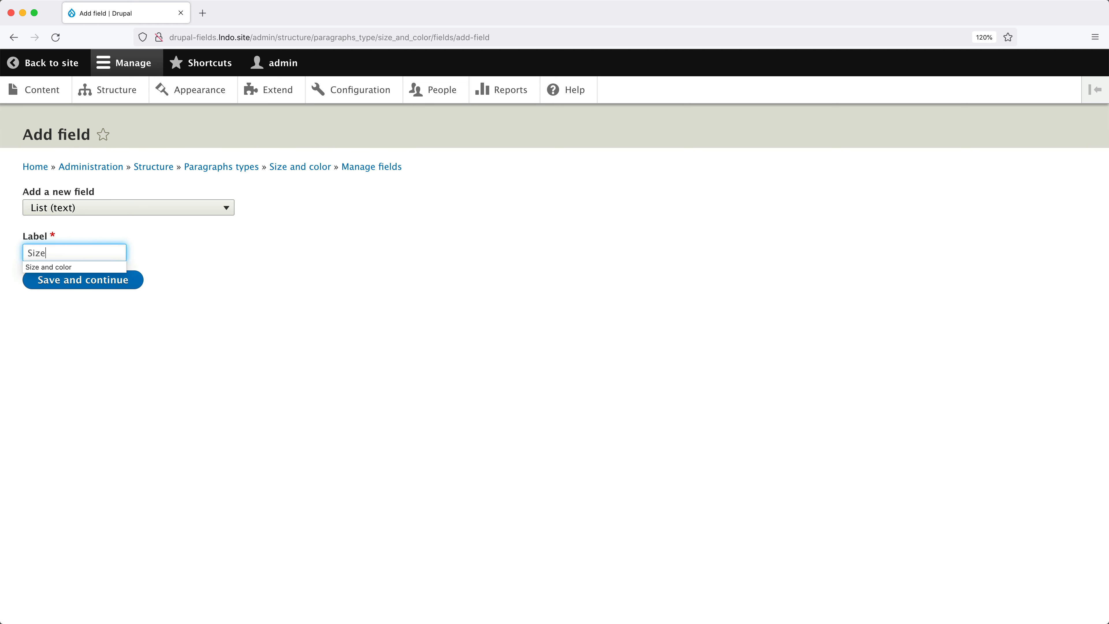
pyautogui.click(72, 283)
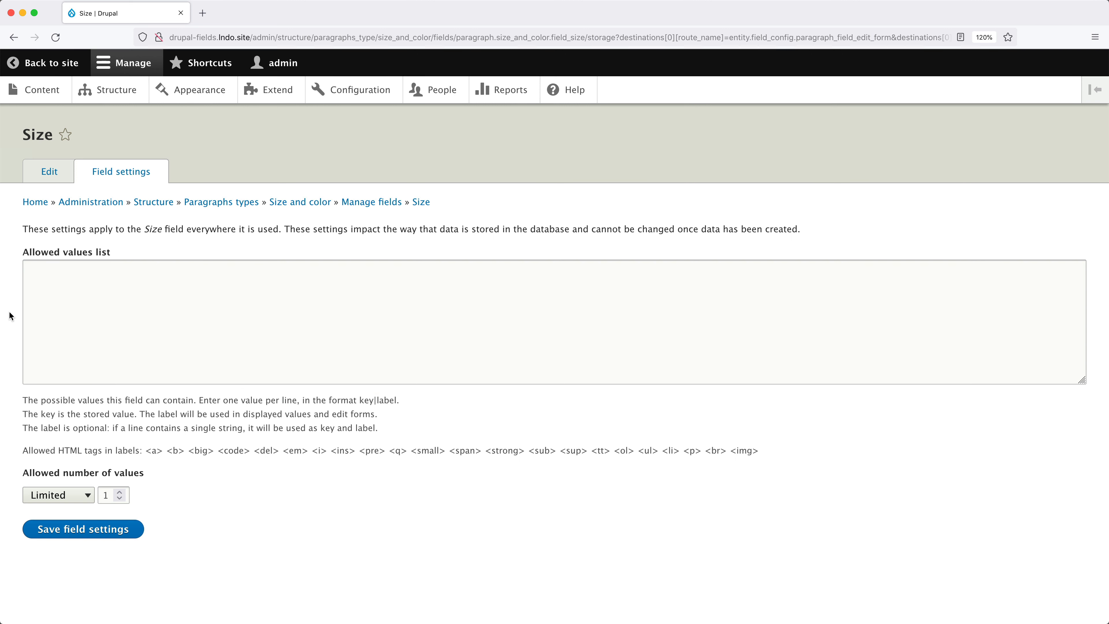
# Set the Size field's allowed values to small|Small, medium|Medium and large|Large, one per line, and save all its settings.
pyautogui.click(45, 288)
pyautogui.write('small|Small medium|Medium large|Large')
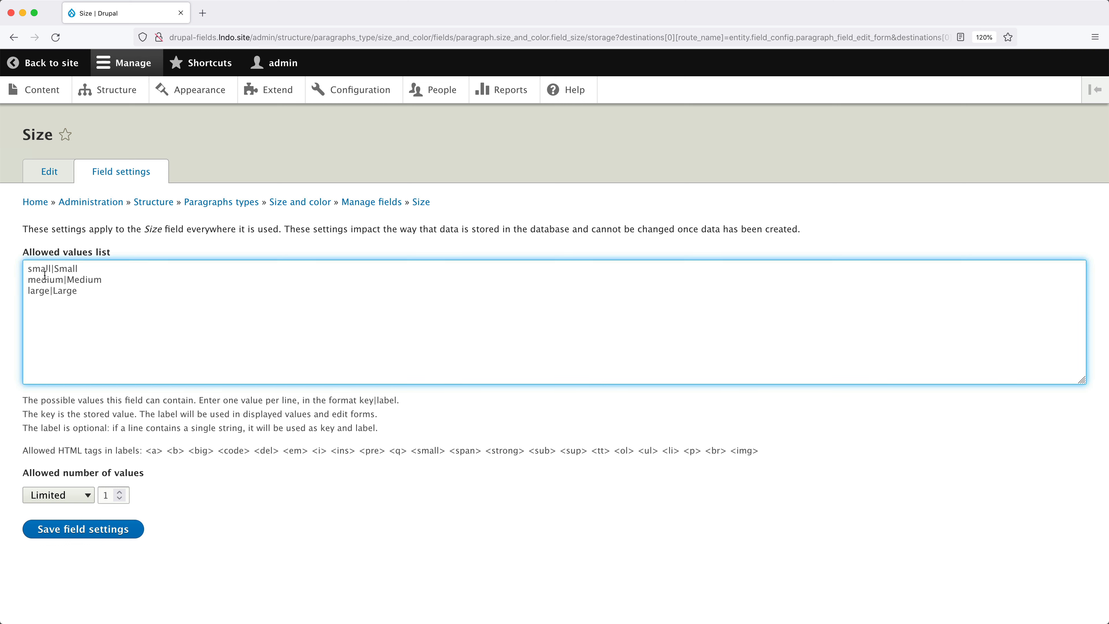
pyautogui.click(80, 534)
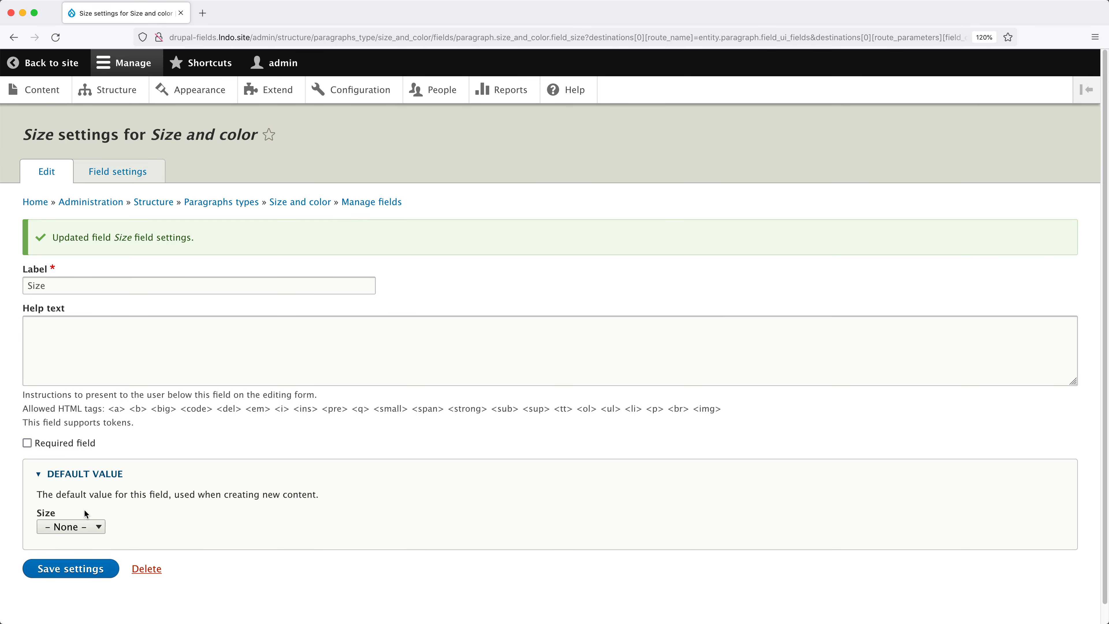
pyautogui.click(74, 568)
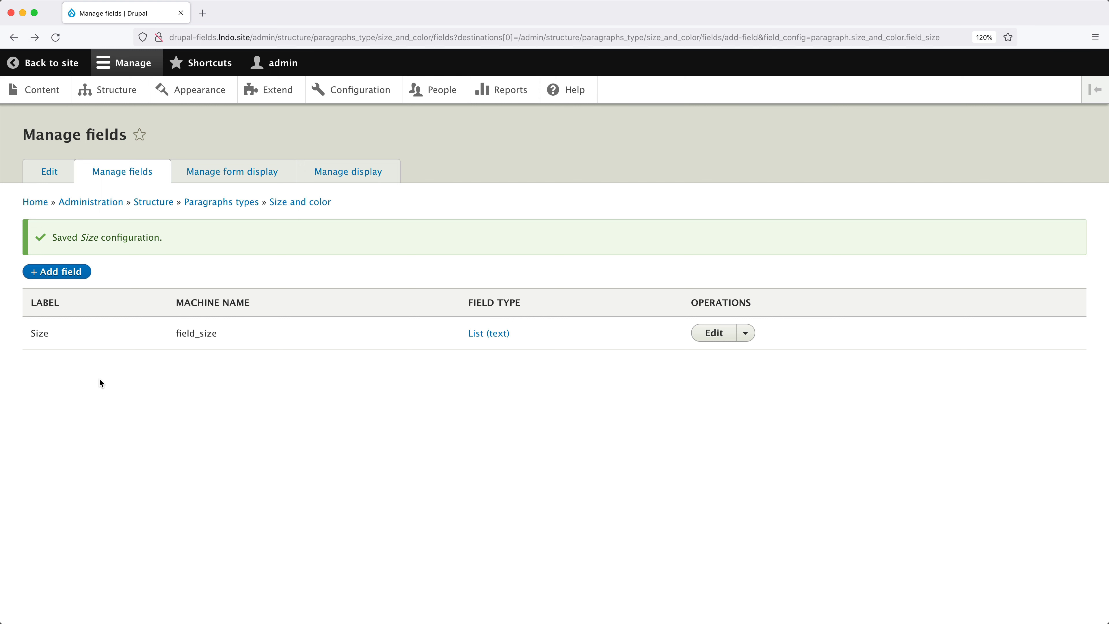
# Create a taxonomy vocabulary named "Color".
pyautogui.click(109, 89)
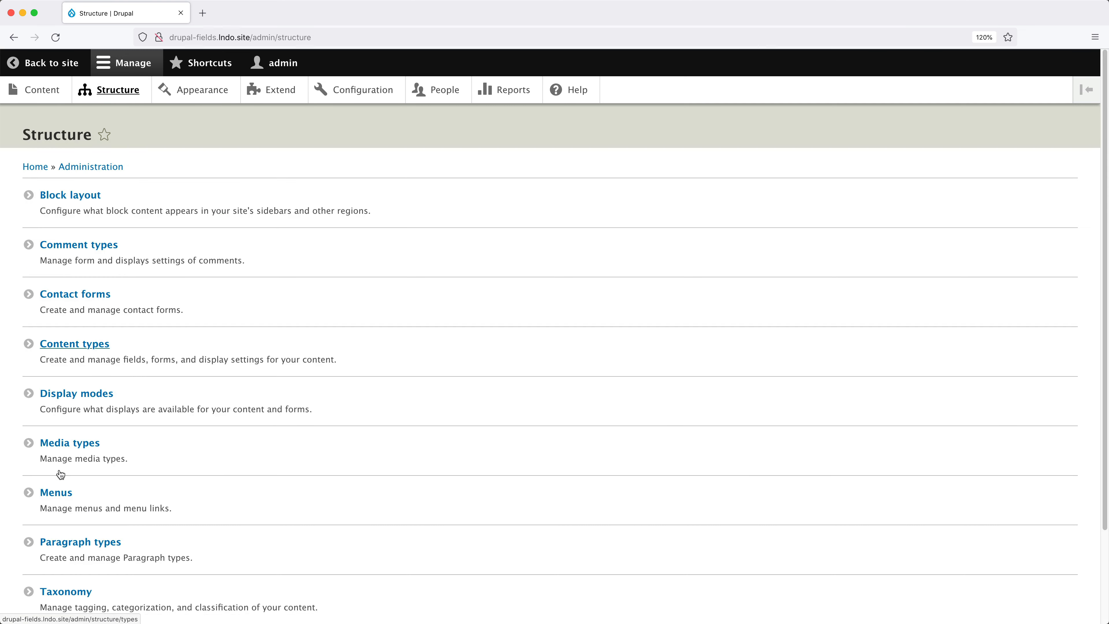
pyautogui.scroll(-3, 66, 437)
pyautogui.click(68, 488)
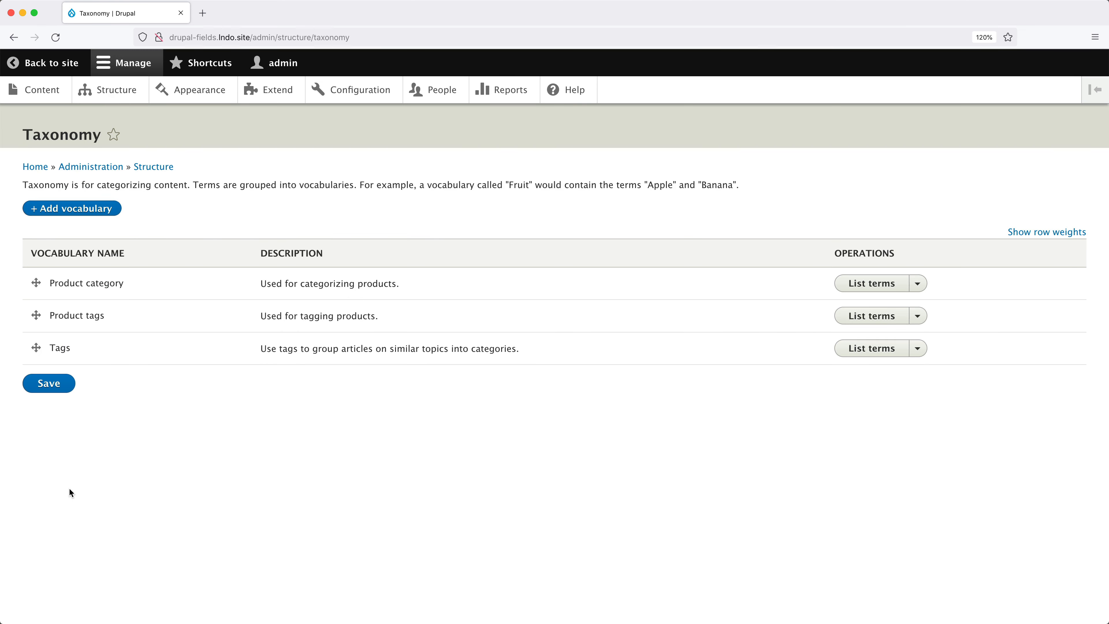
pyautogui.click(52, 209)
pyautogui.click(101, 211)
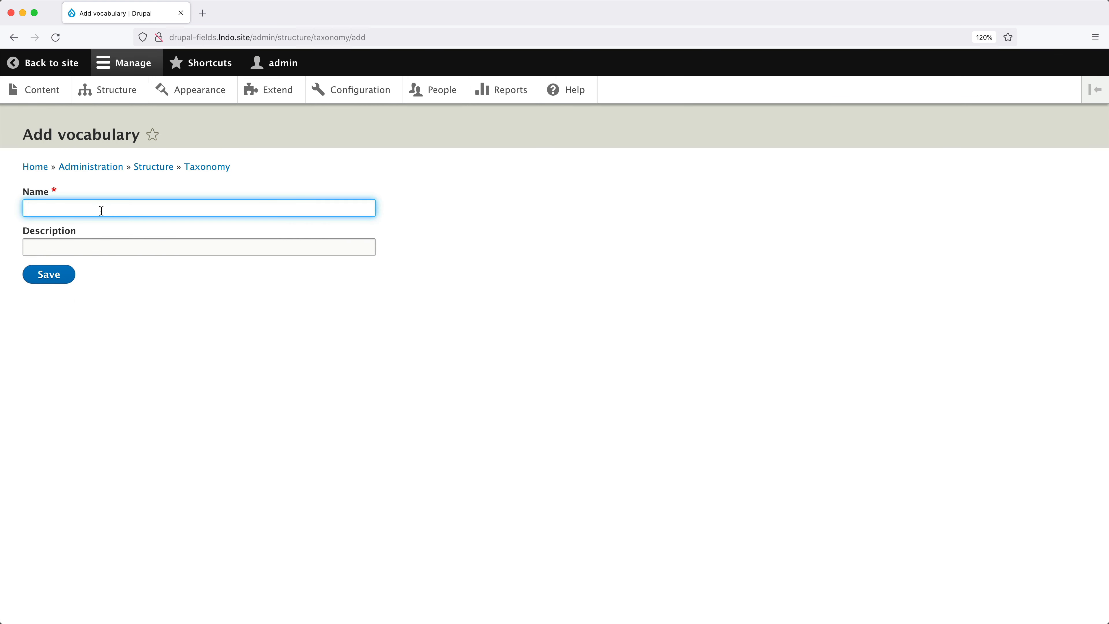
pyautogui.write('Color')
pyautogui.click(62, 274)
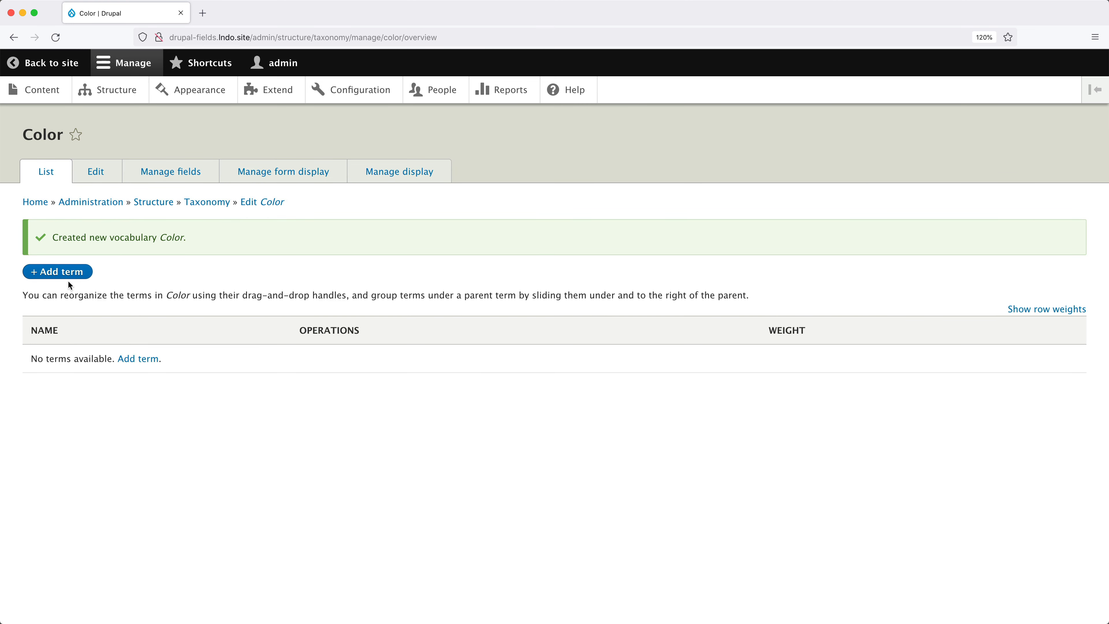
# Add the terms "Red" and "Blue" to the Color vocabulary.
pyautogui.click(70, 273)
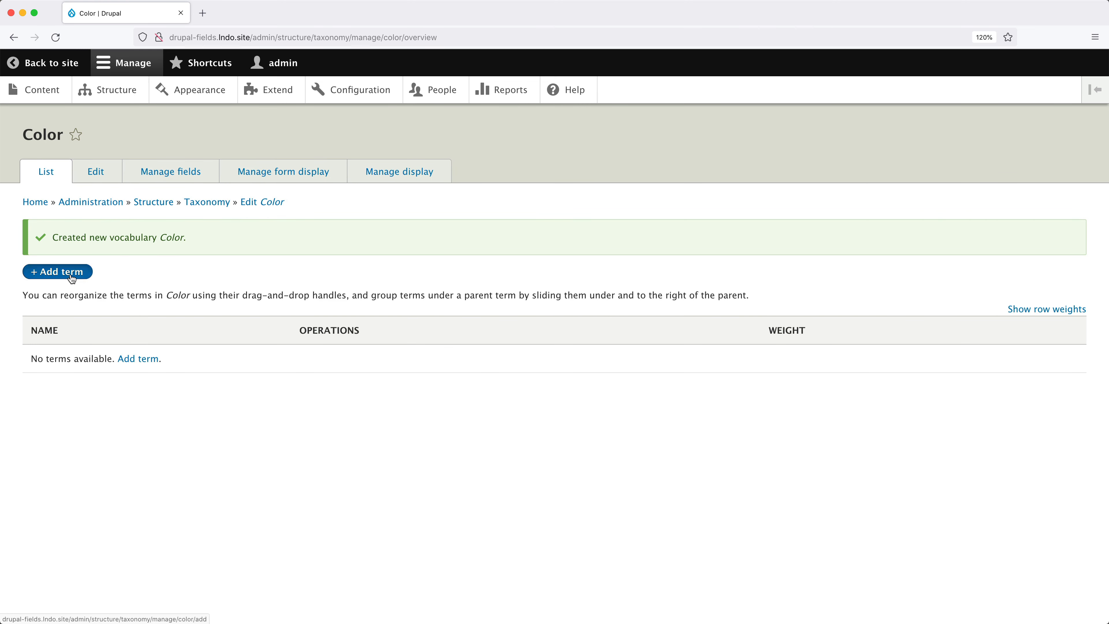
pyautogui.click(85, 206)
pyautogui.write('Red')
pyautogui.press('Return')
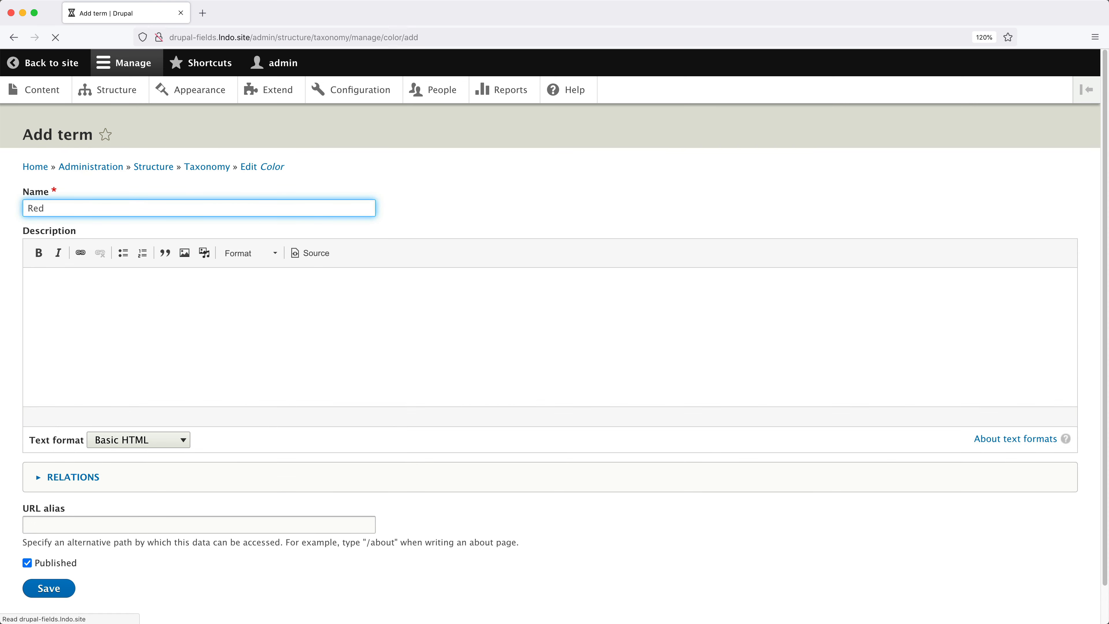
pyautogui.click(52, 249)
pyautogui.write('Blue')
pyautogui.press('Return')
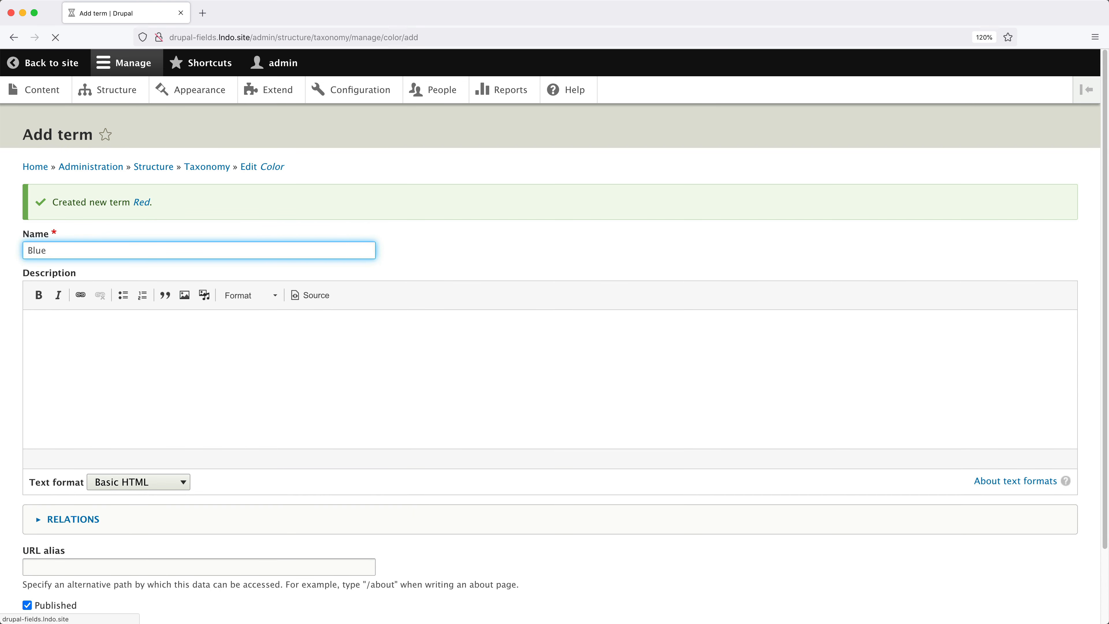
# Add the terms "Green" and "Brown" to the Color vocabulary and open its list of terms.
pyautogui.click(56, 253)
pyautogui.write('Green')
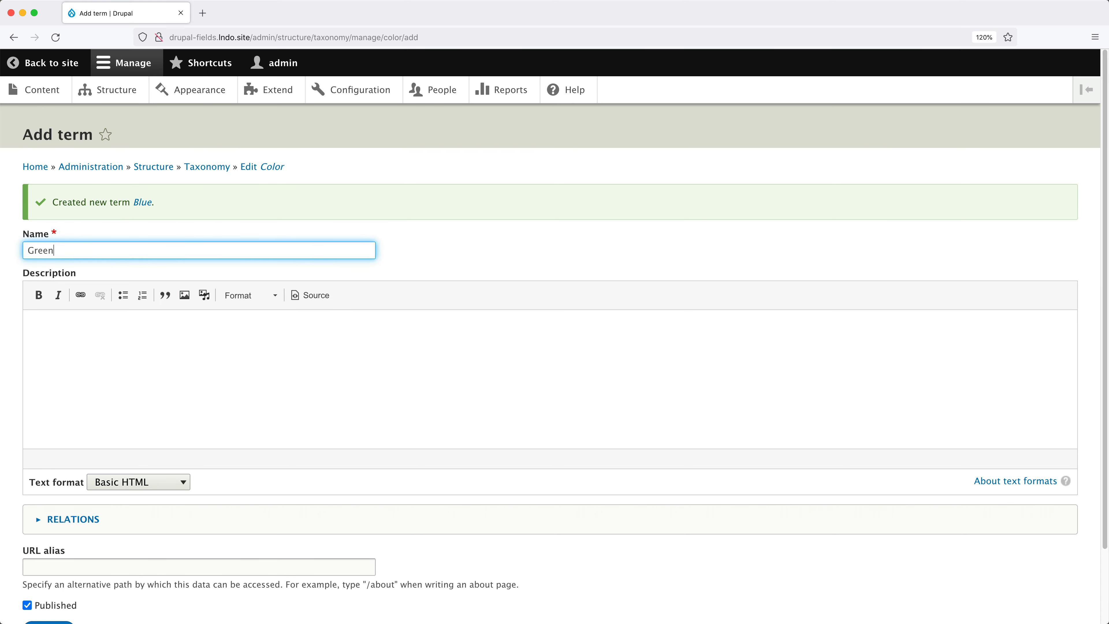
pyautogui.press('Return')
pyautogui.click(29, 250)
pyautogui.write('Brown')
pyautogui.press('Return')
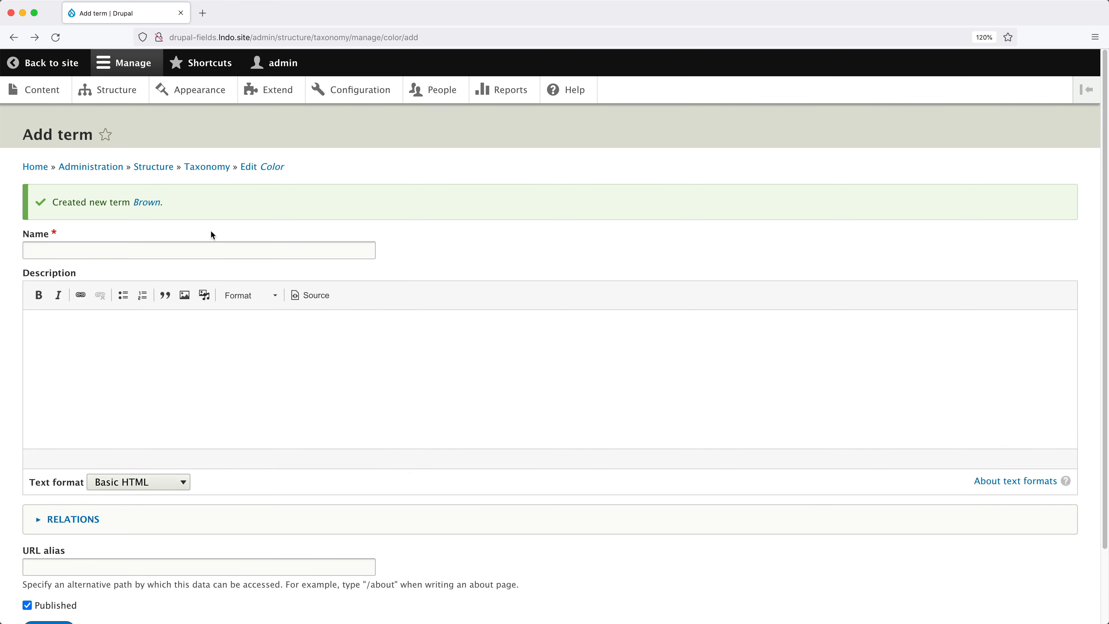
pyautogui.click(210, 169)
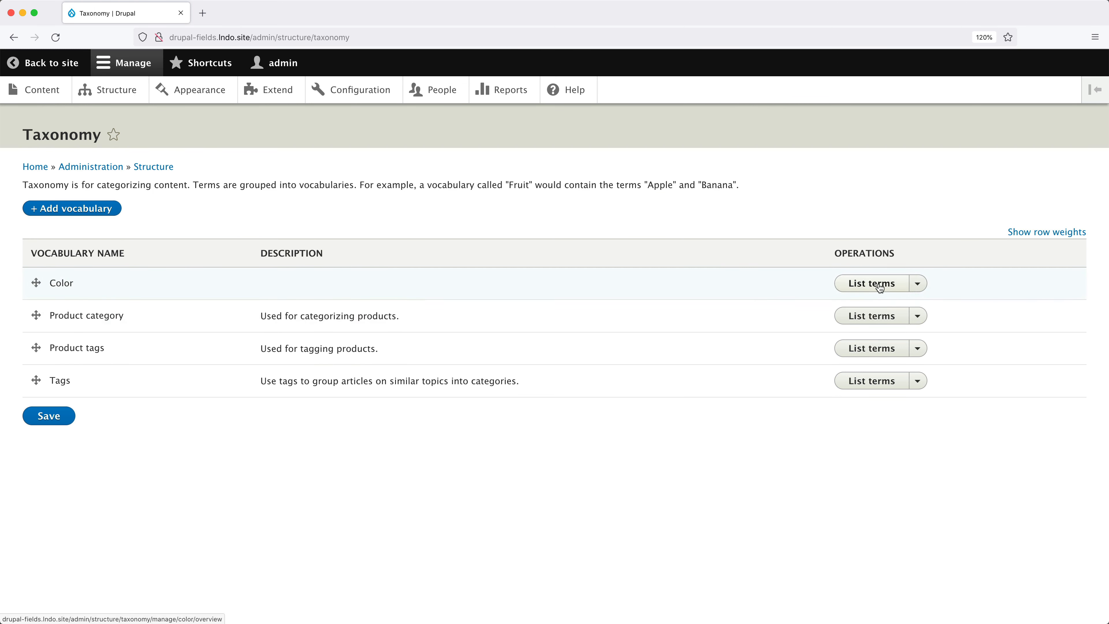
pyautogui.click(880, 287)
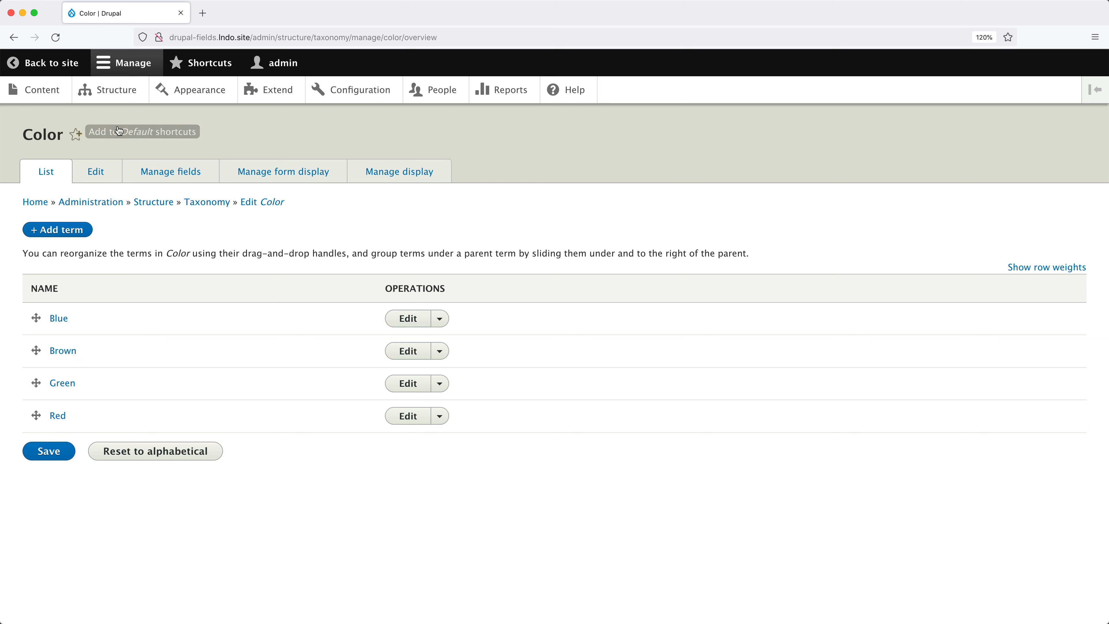
# Add a Taxonomy term field labelled "Color" to the Size and color paragraph type.
pyautogui.click(116, 90)
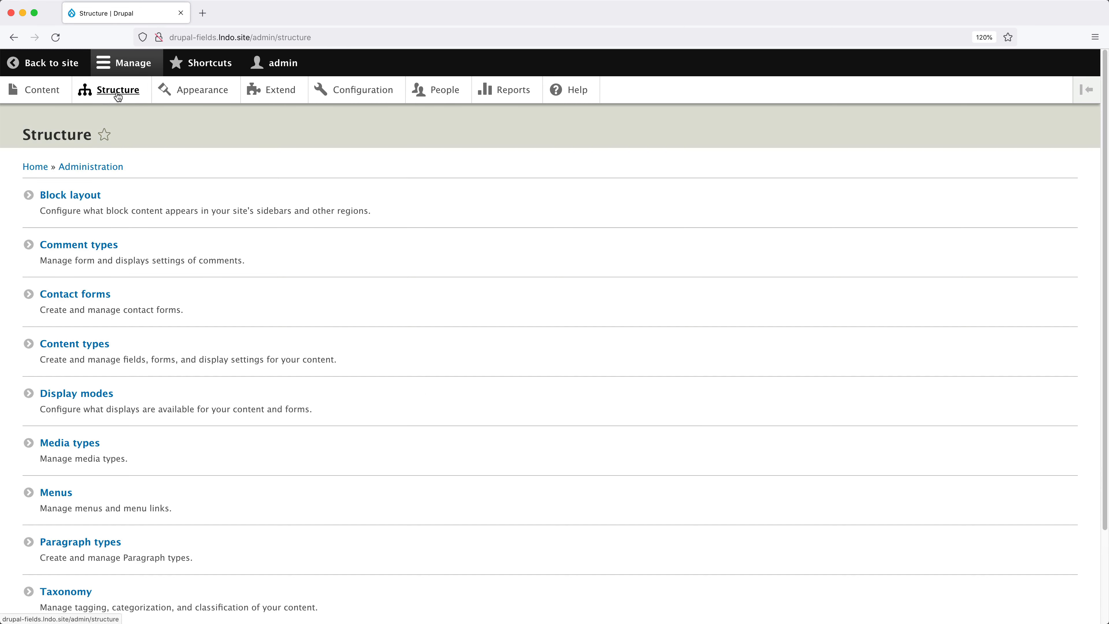
pyautogui.click(88, 545)
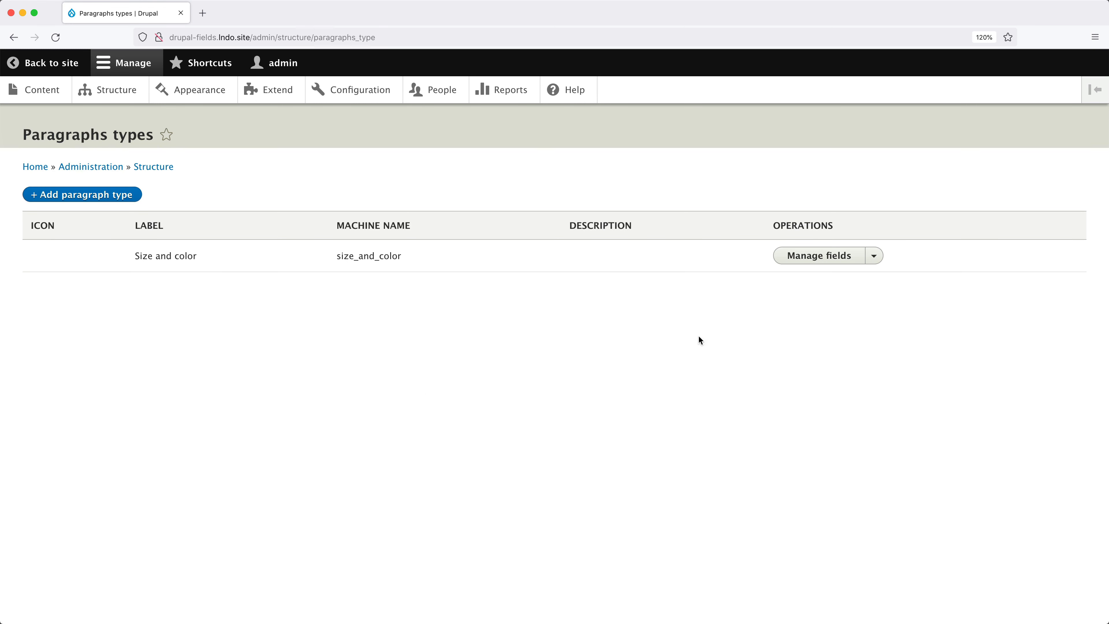
pyautogui.click(816, 256)
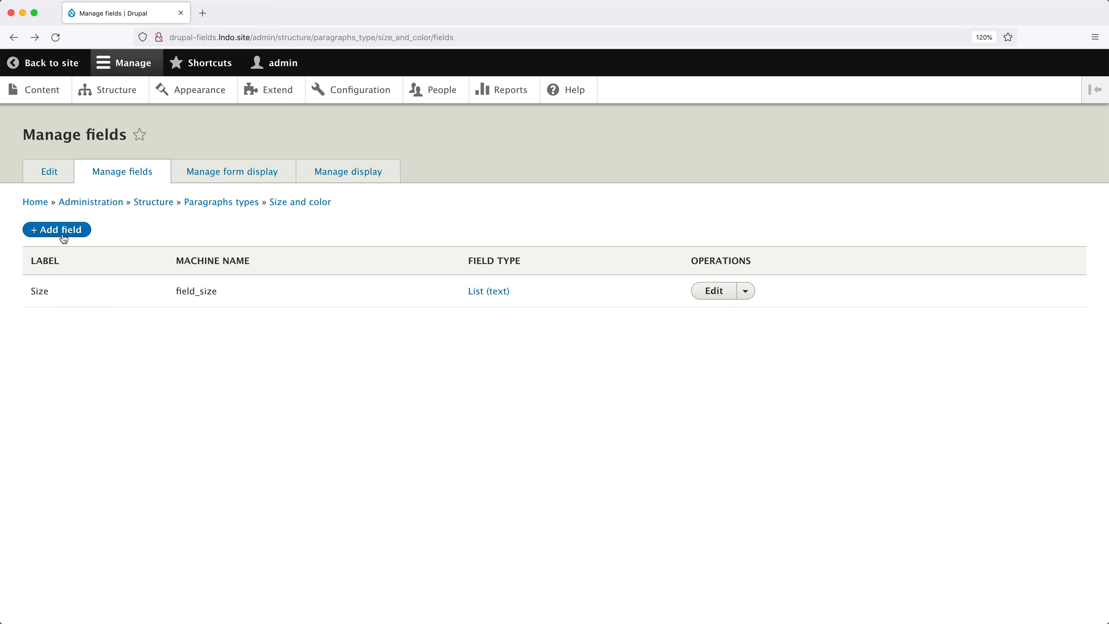
pyautogui.click(69, 227)
pyautogui.click(98, 208)
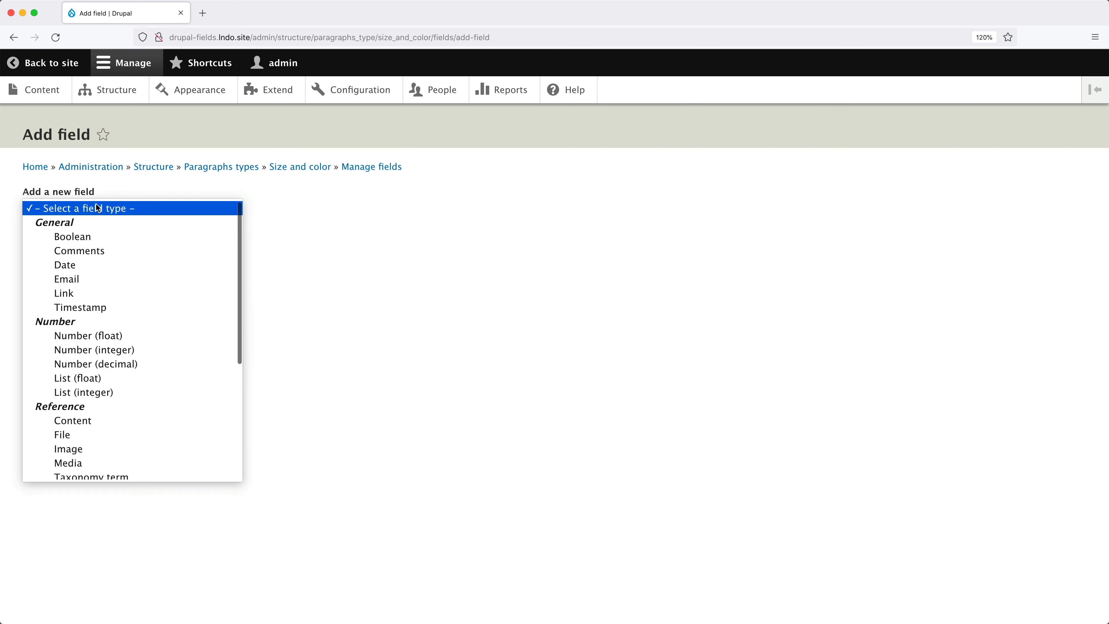
pyautogui.scroll(-3, 129, 280)
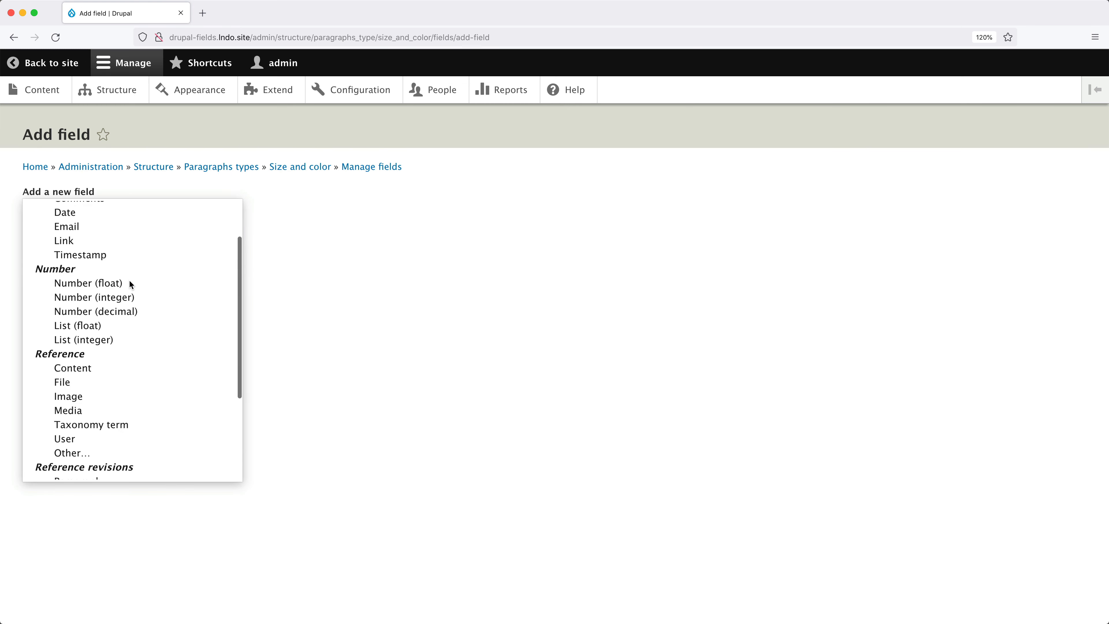
pyautogui.click(116, 424)
pyautogui.click(65, 255)
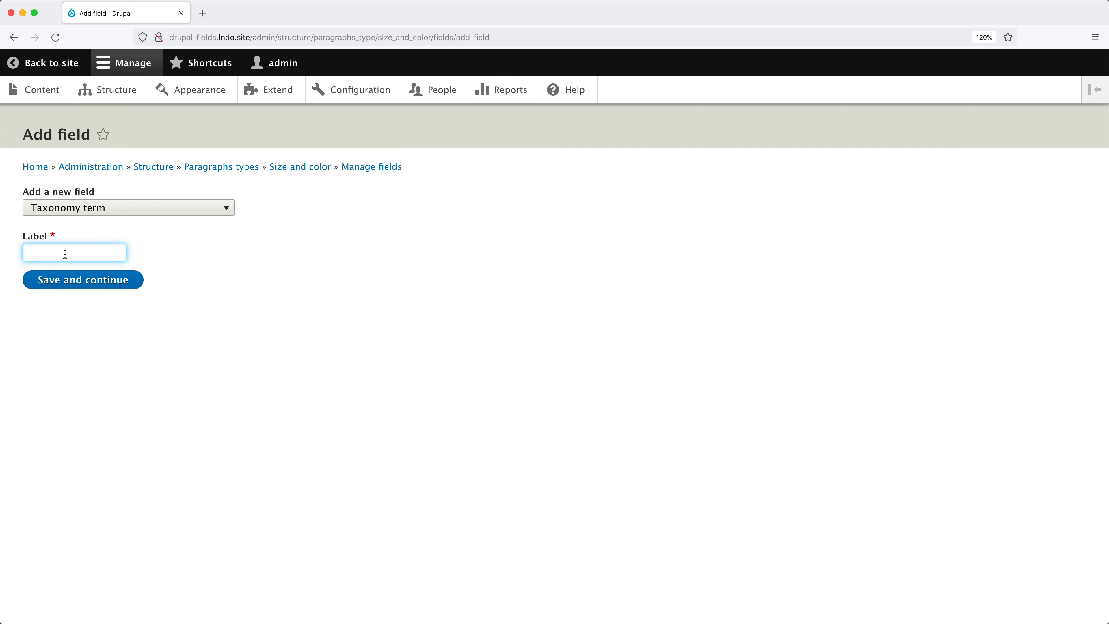
pyautogui.write('Color')
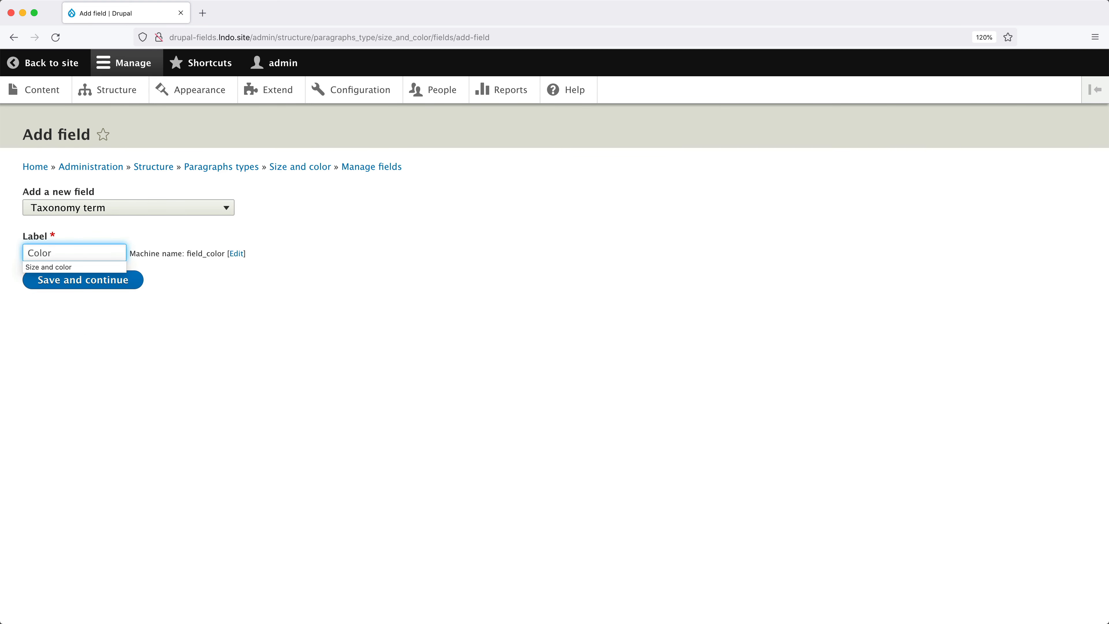
pyautogui.click(90, 322)
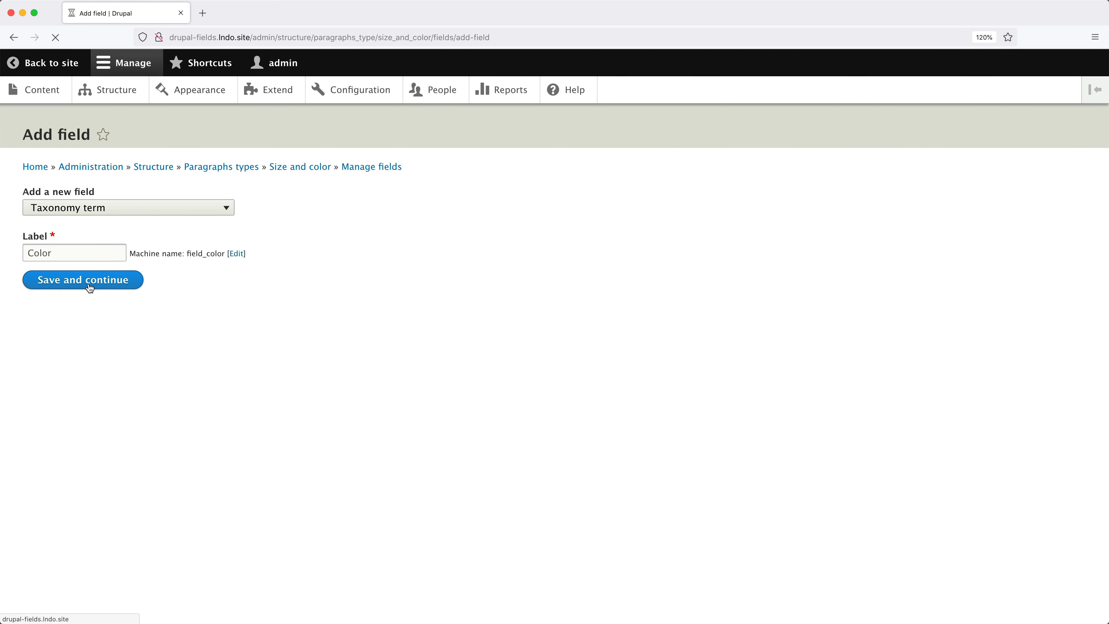
pyautogui.click(90, 283)
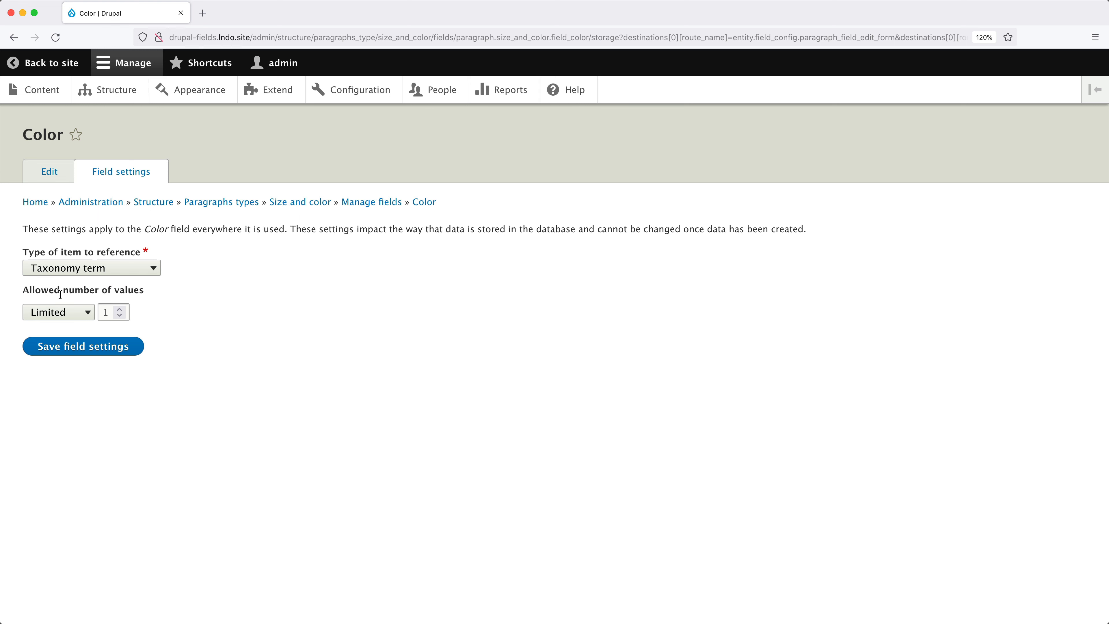
# Keep the Color field's storage limited to one taxonomy term, restrict its references to the Color vocabulary, and save the field settings.
pyautogui.click(98, 353)
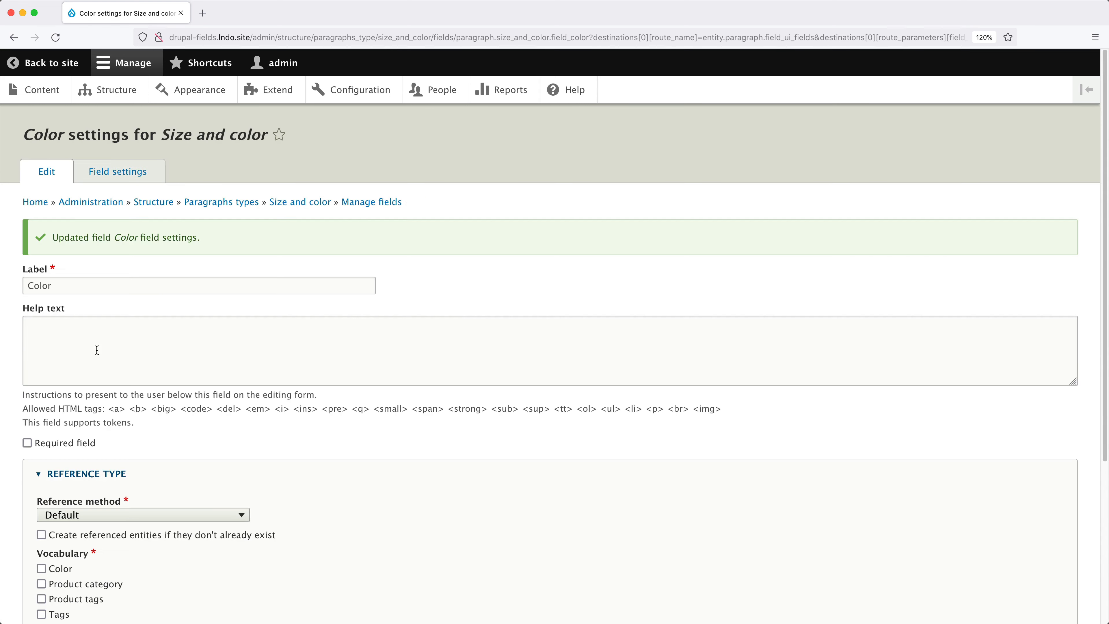
pyautogui.scroll(-5, 99, 349)
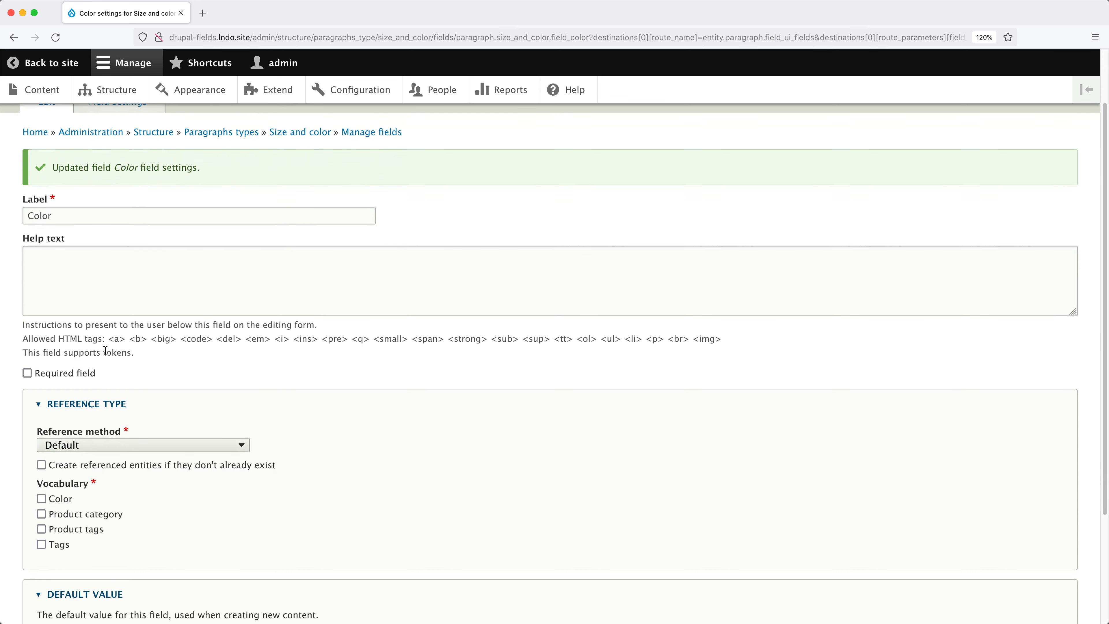
pyautogui.scroll(-1, 108, 350)
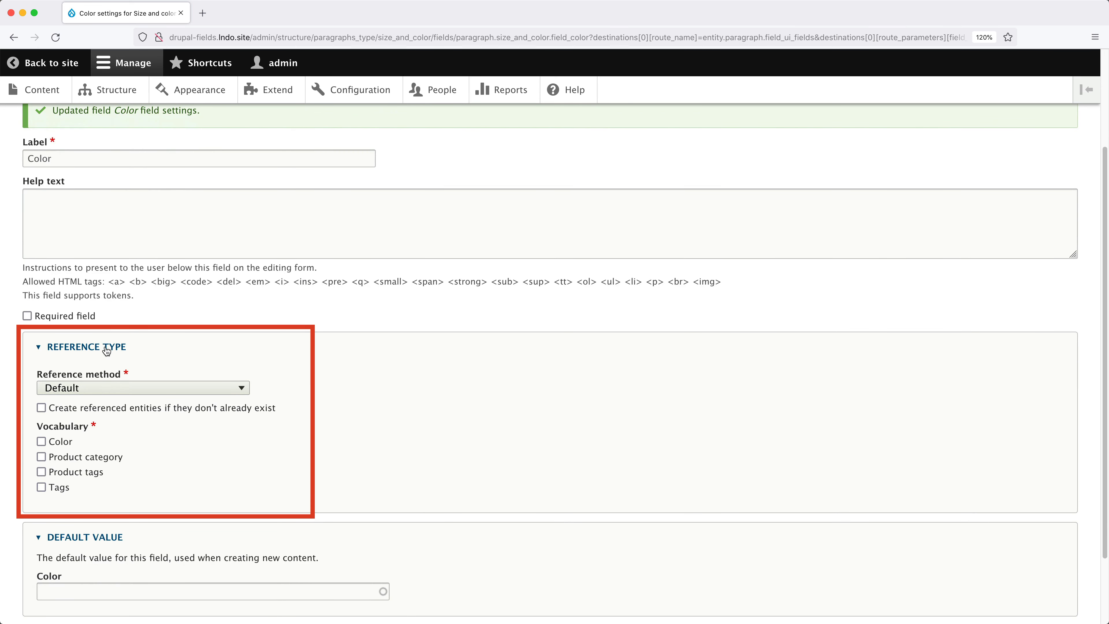
pyautogui.click(66, 443)
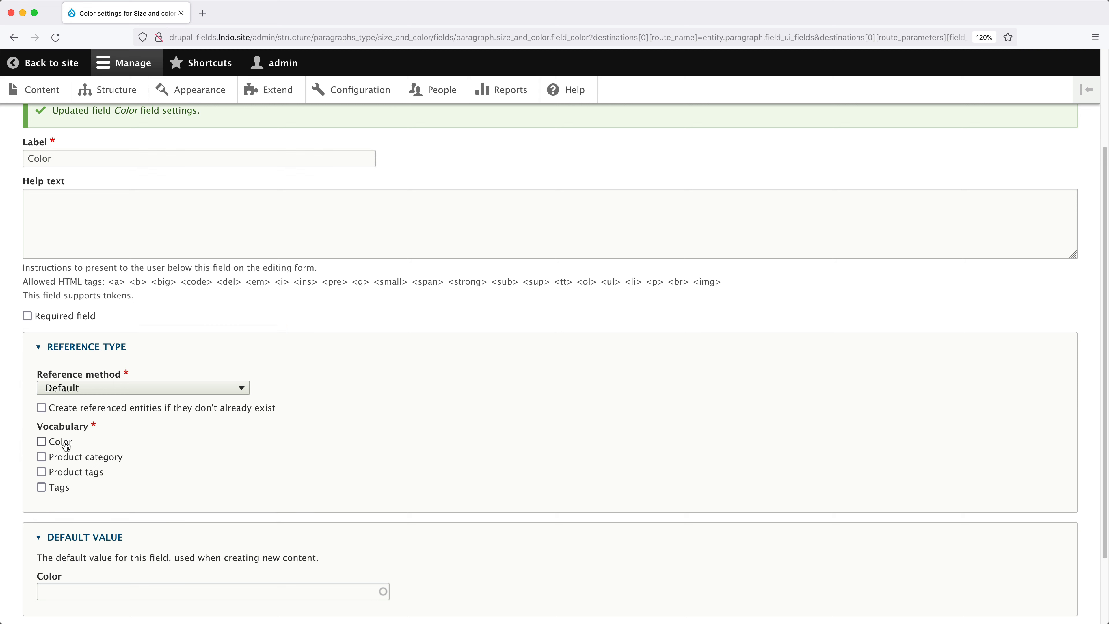
pyautogui.scroll(-4, 66, 443)
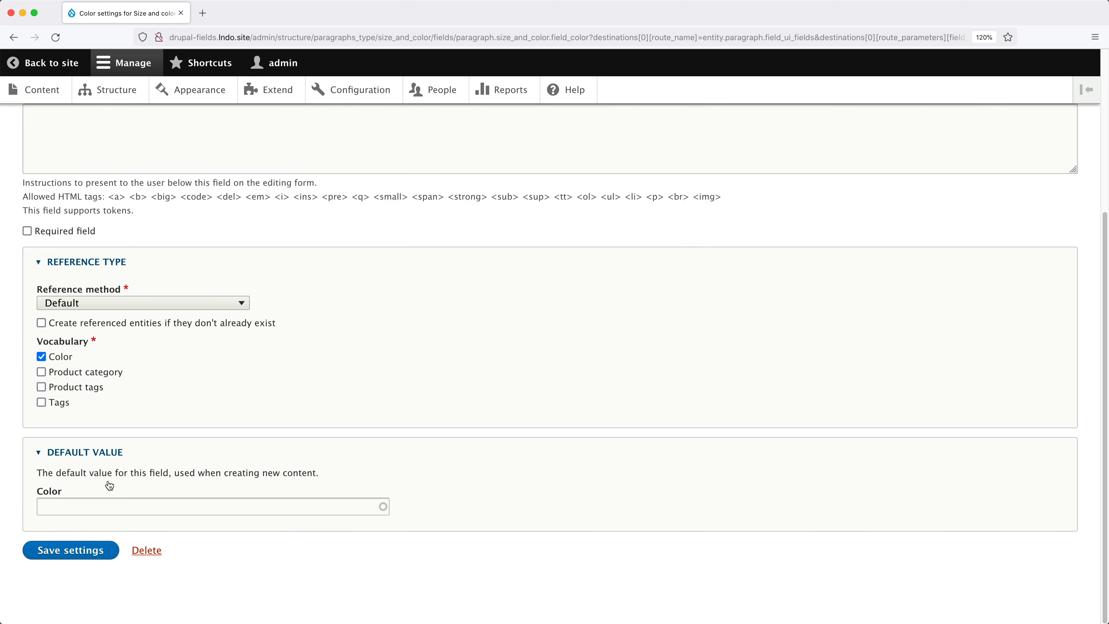
pyautogui.click(81, 552)
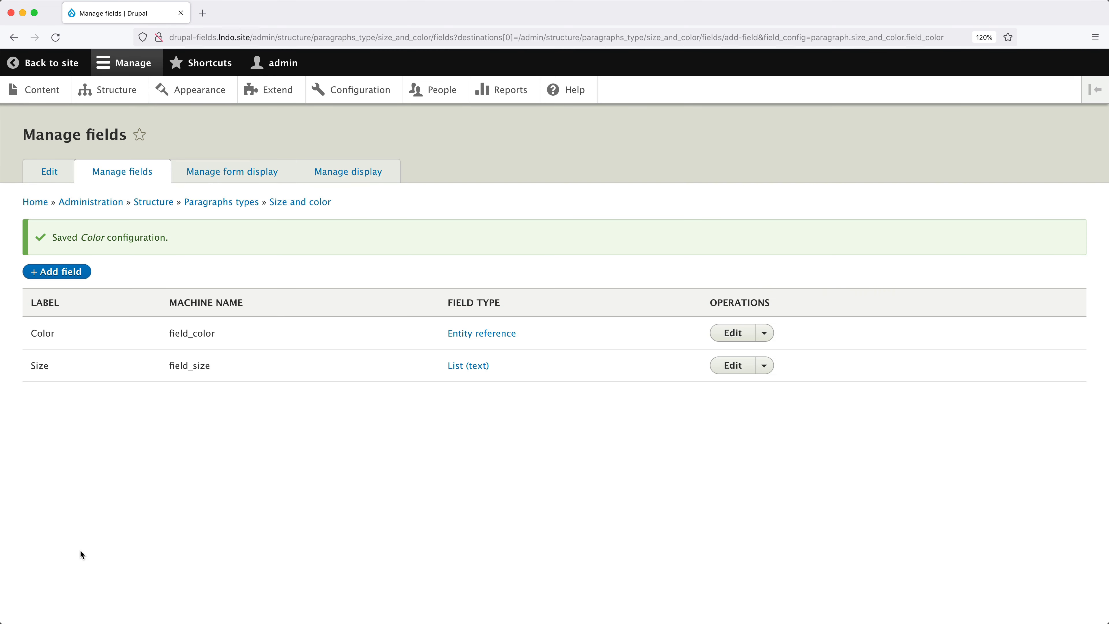
# Set the Color field's widget to Select list in the Size and color form display and save it.
pyautogui.click(249, 172)
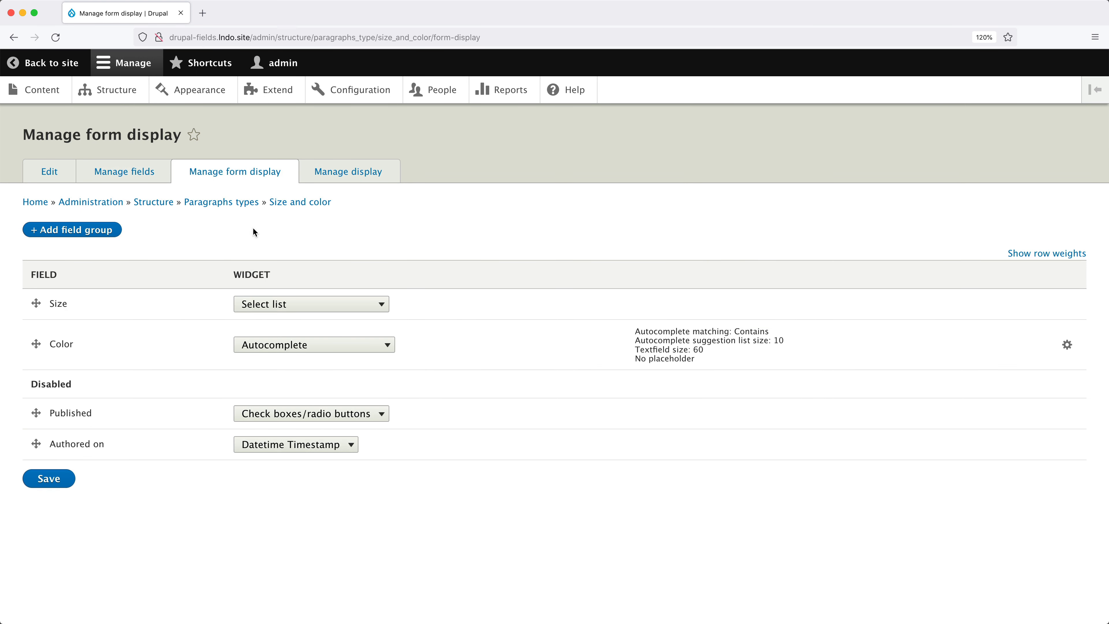
pyautogui.click(297, 345)
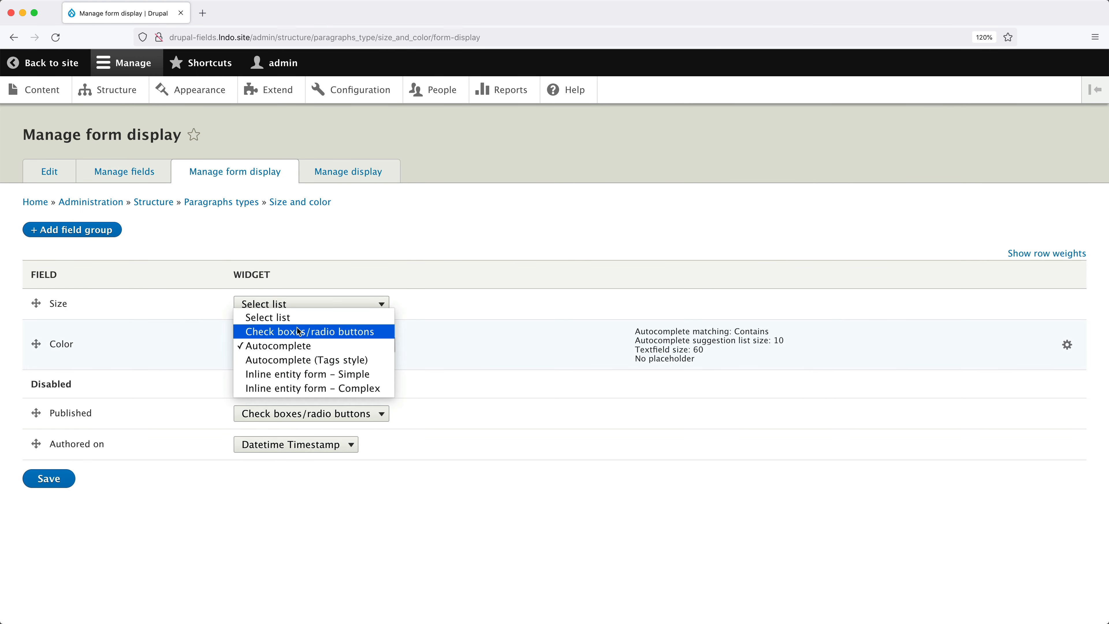
pyautogui.click(293, 313)
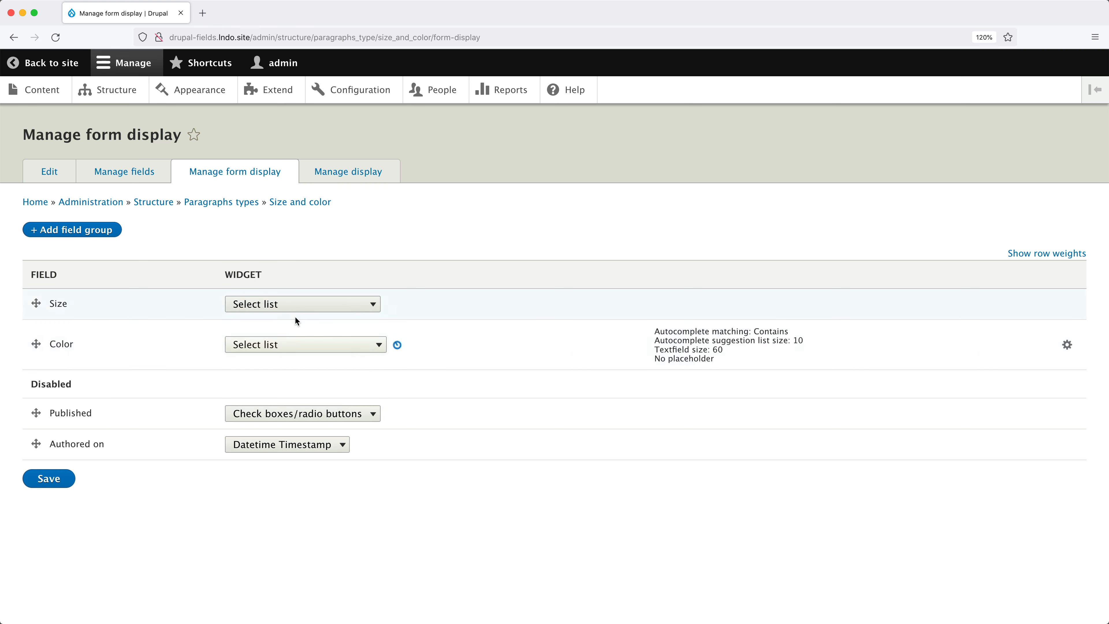
pyautogui.click(49, 459)
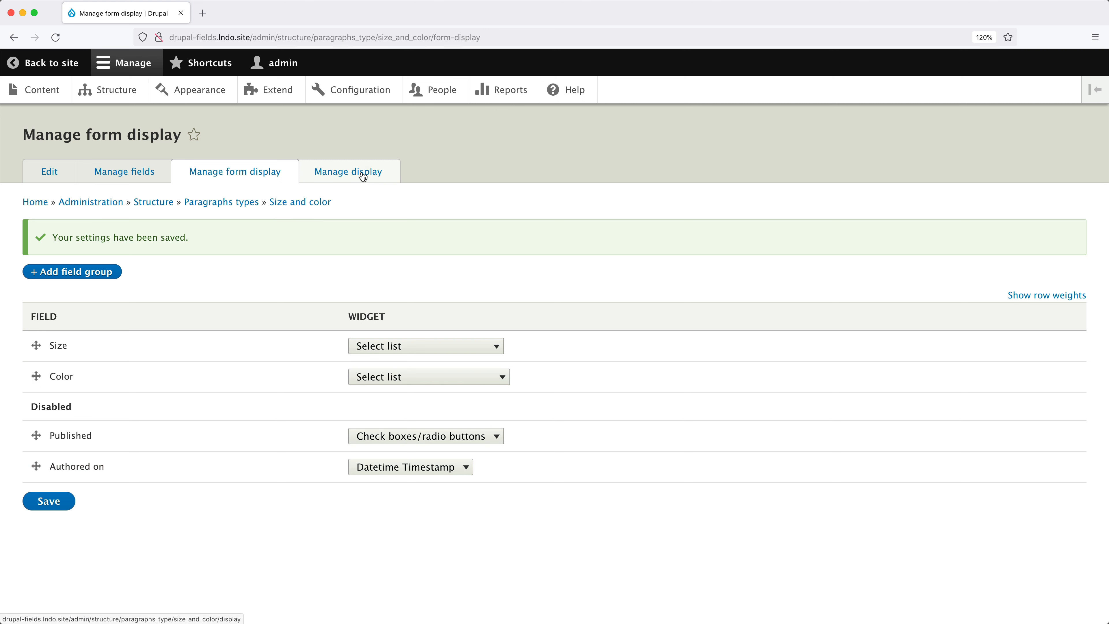
# Set the labels of the Size and Color fields to Inline in the paragraph type's display settings.
pyautogui.click(361, 175)
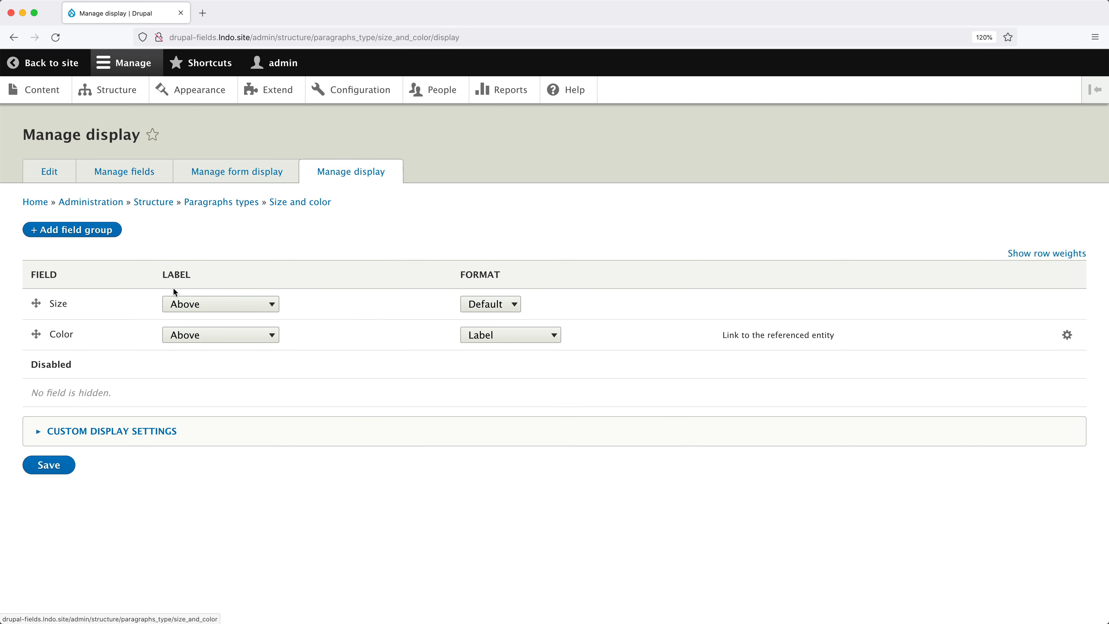
pyautogui.click(203, 307)
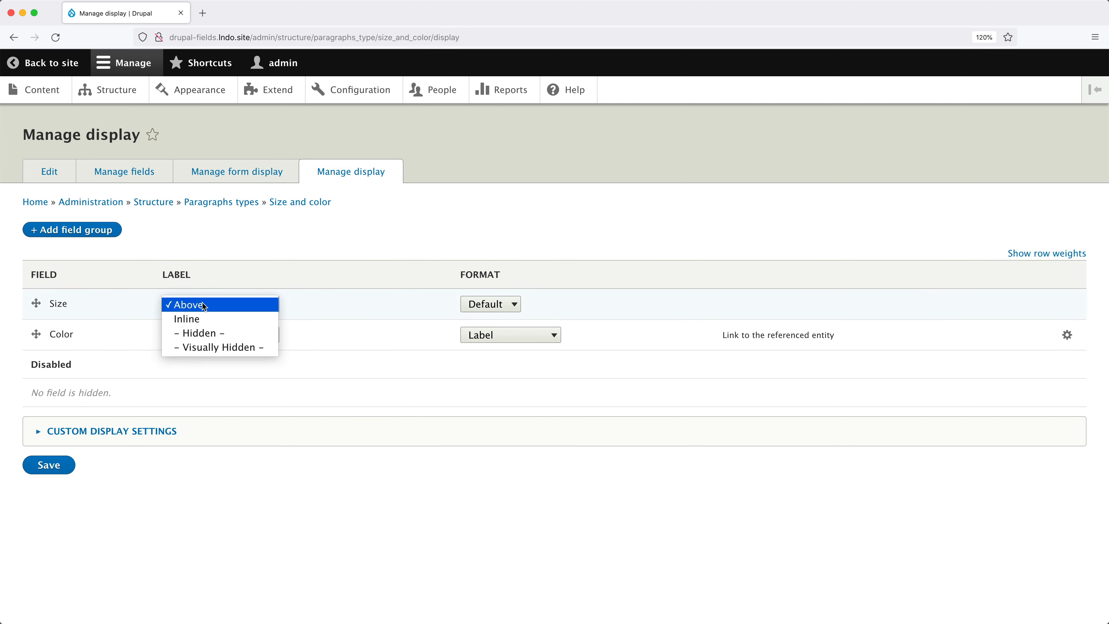
pyautogui.click(209, 319)
pyautogui.click(210, 335)
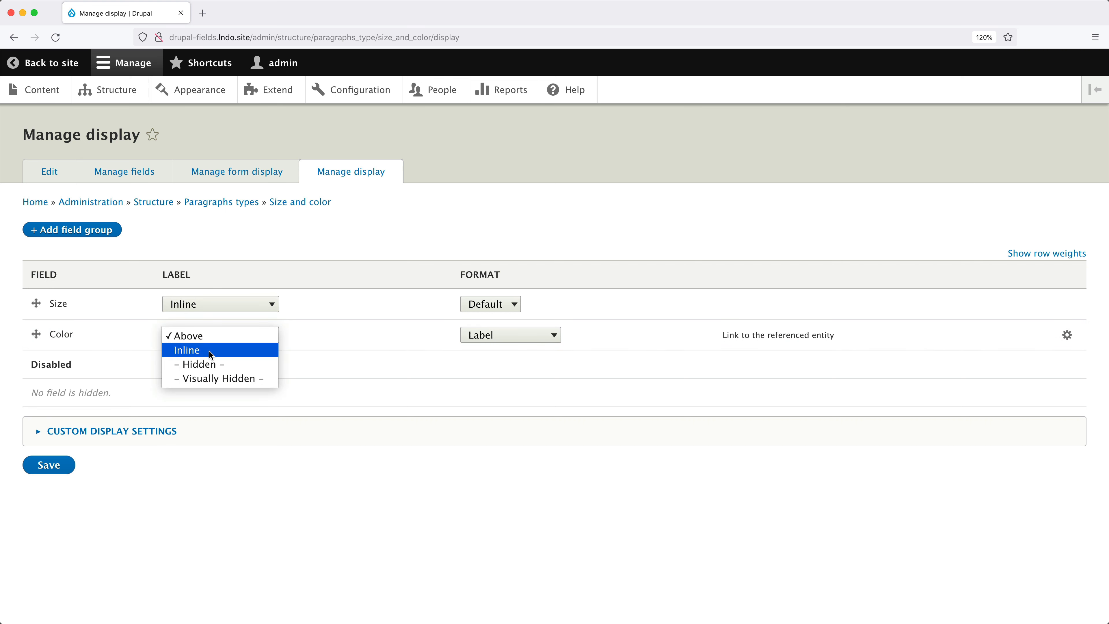
pyautogui.click(209, 351)
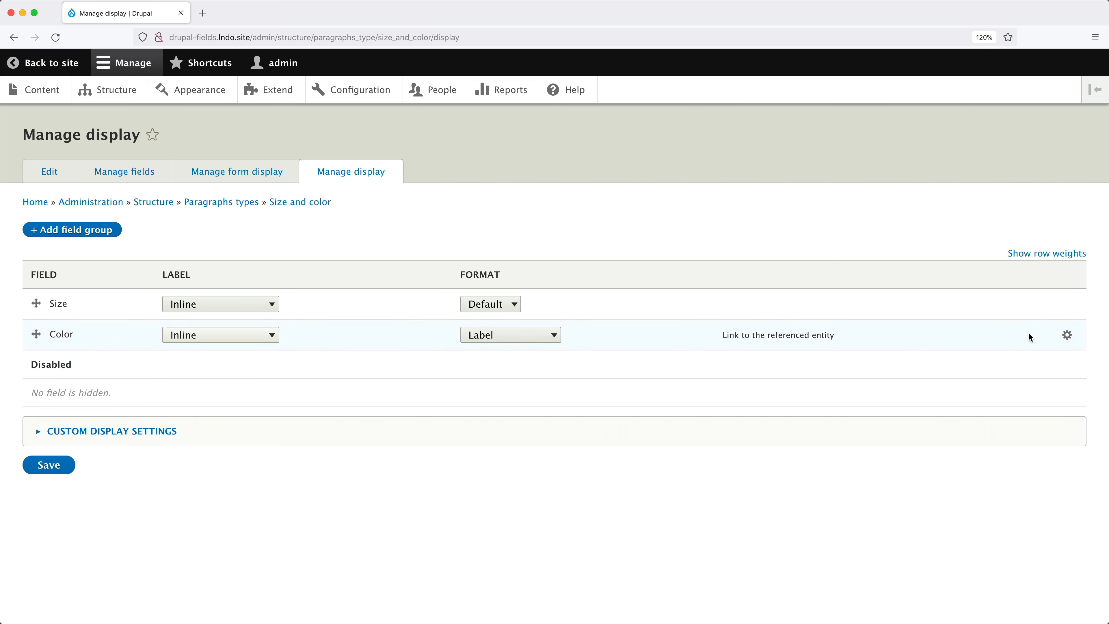
# Turn off linking the Color field's label to the referenced entity in its display format settings.
pyautogui.click(1068, 337)
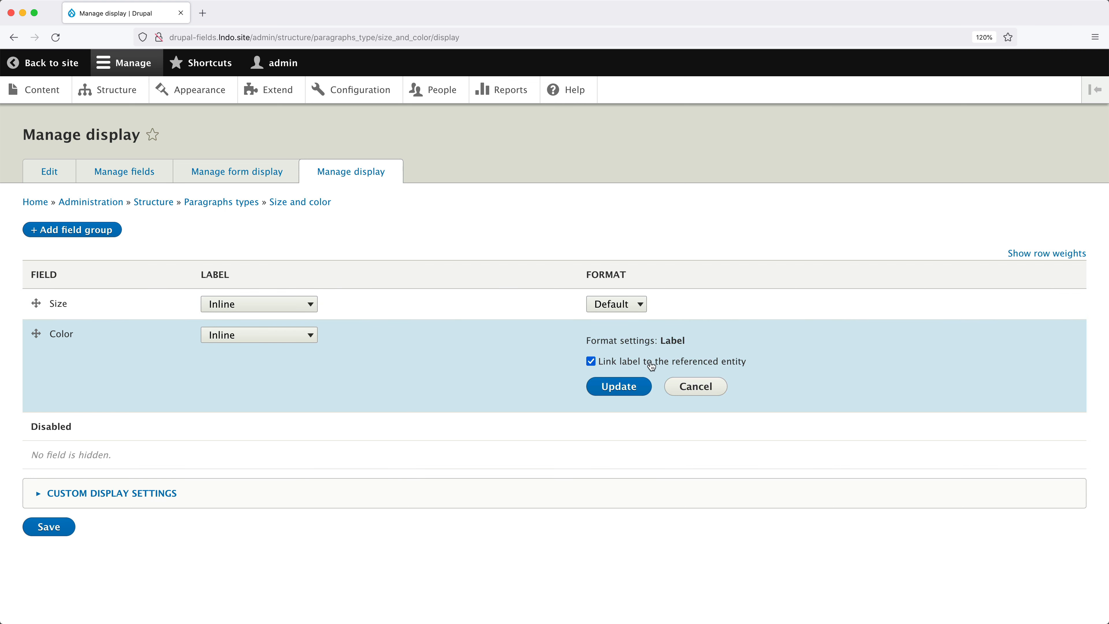
pyautogui.click(628, 364)
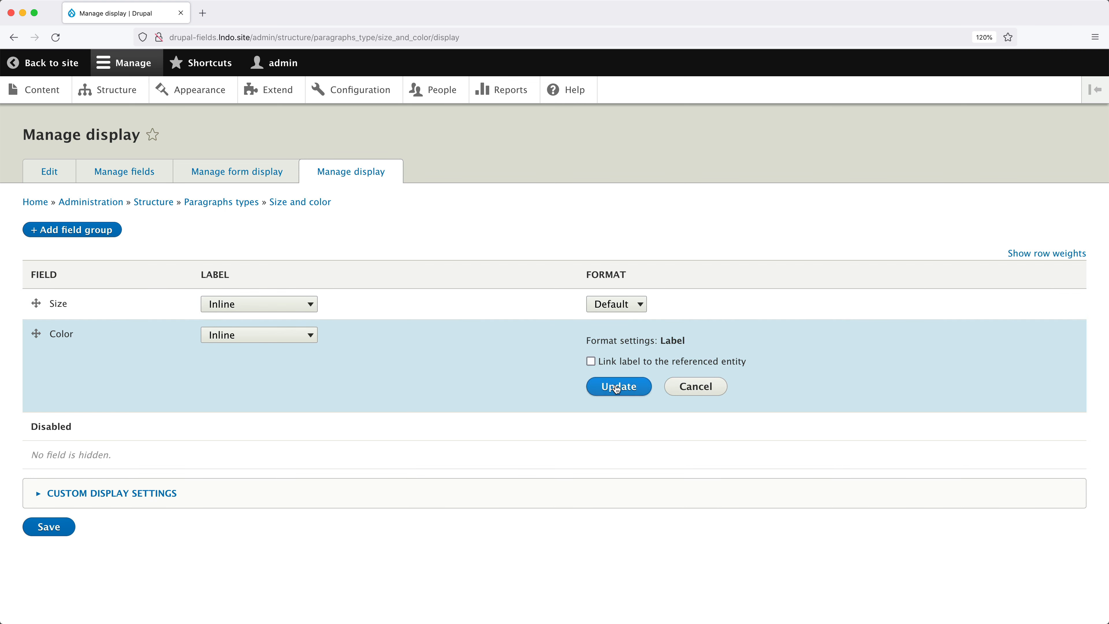
pyautogui.click(619, 386)
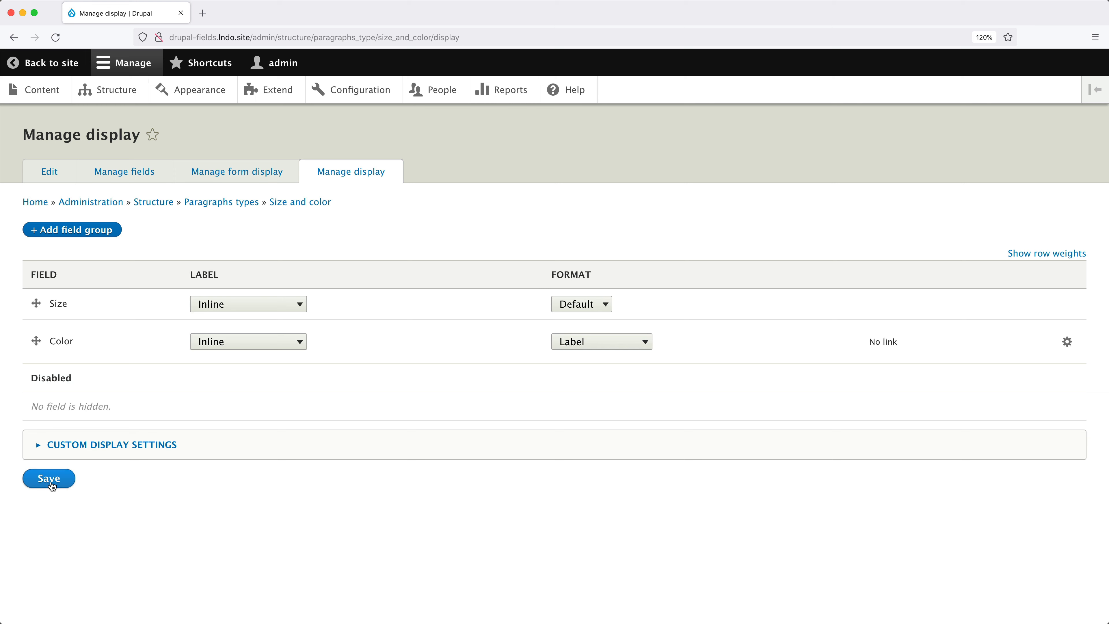